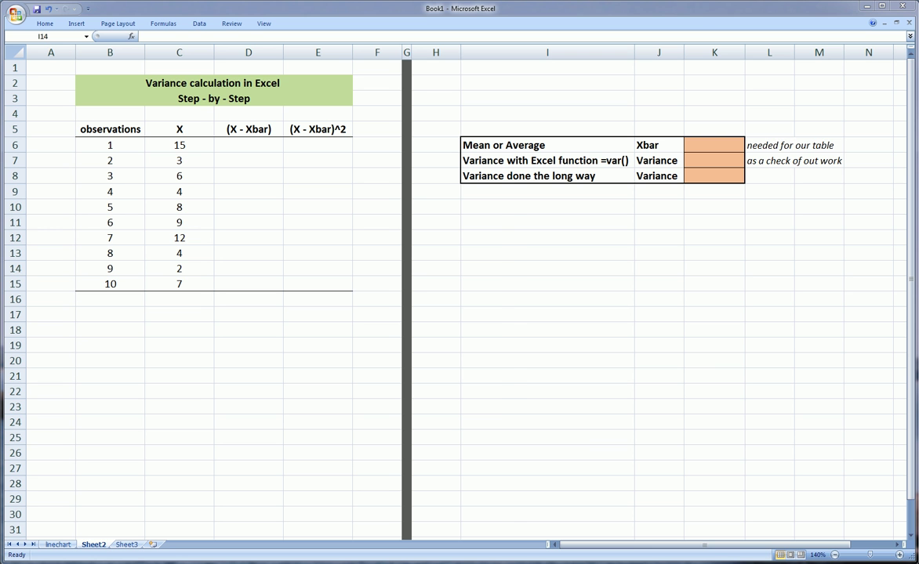
Check the count of observations and the sum of the ten X values, and locate the Xbar label
left_click_drag(112, 146, 112, 283)
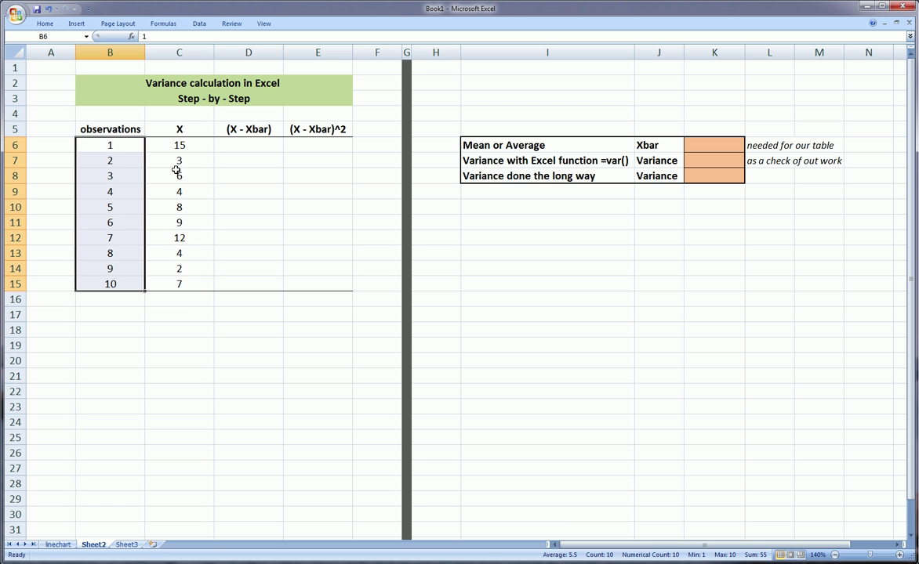
left_click_drag(174, 146, 177, 281)
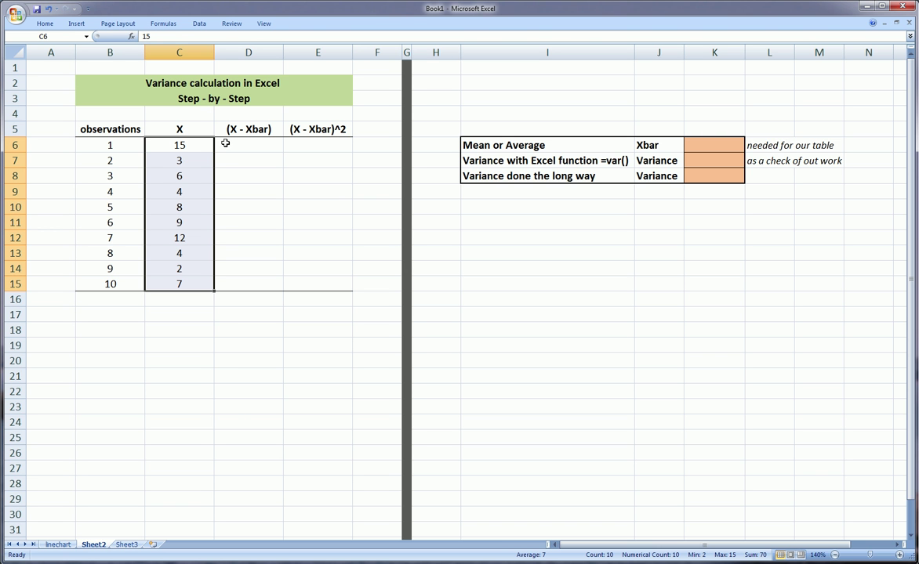
left_click(500, 144)
key("Right")
key("Left")
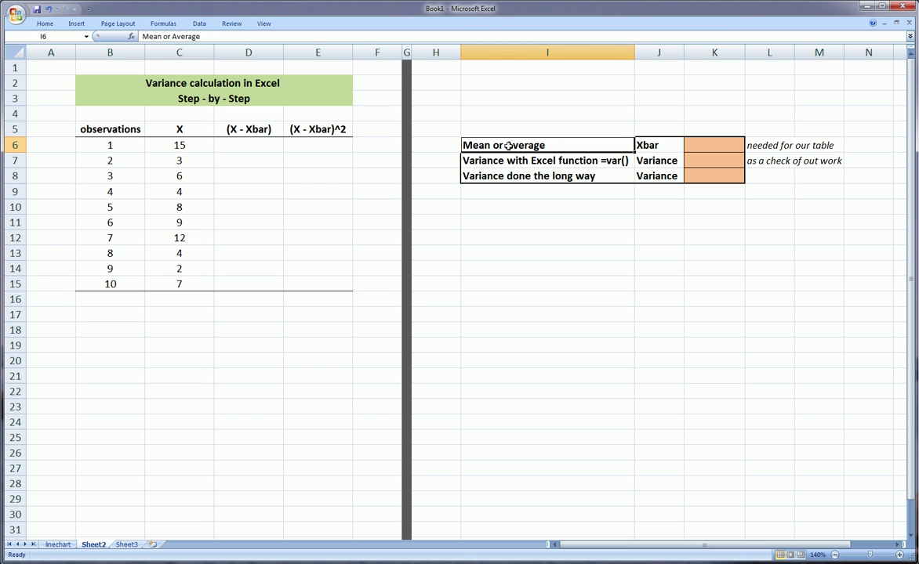
left_click(662, 146)
Enter =average(C6:C15) in K6, giving a mean of 7.00
left_click(702, 146)
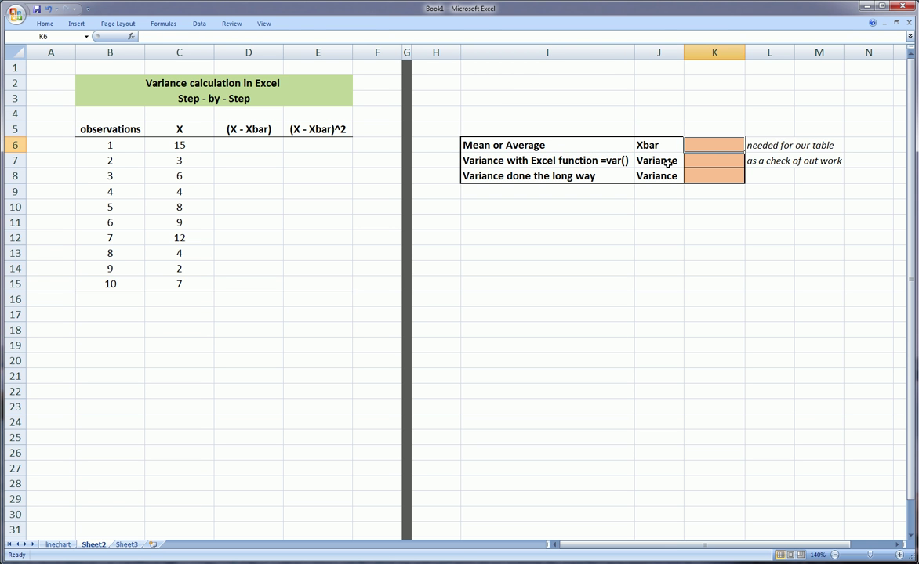
type("=")
type("average")
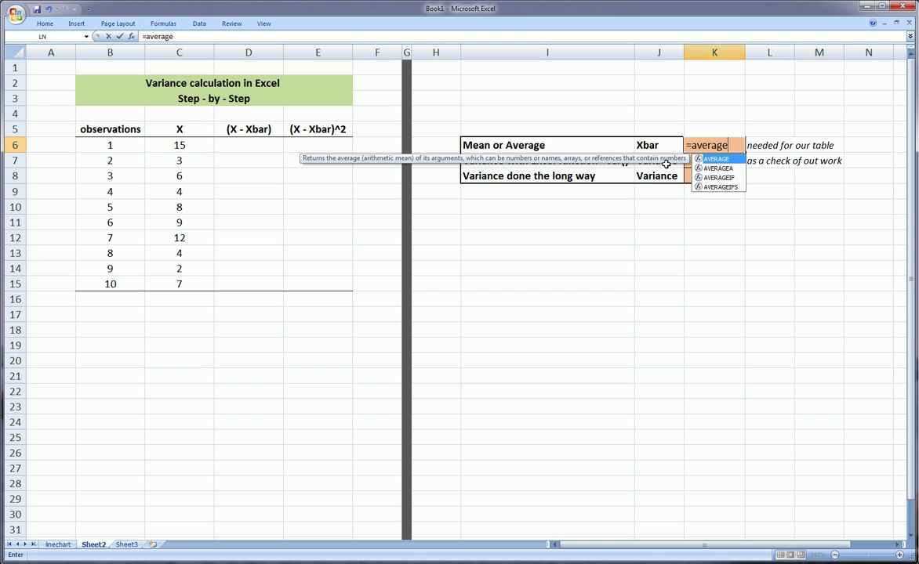
type("(")
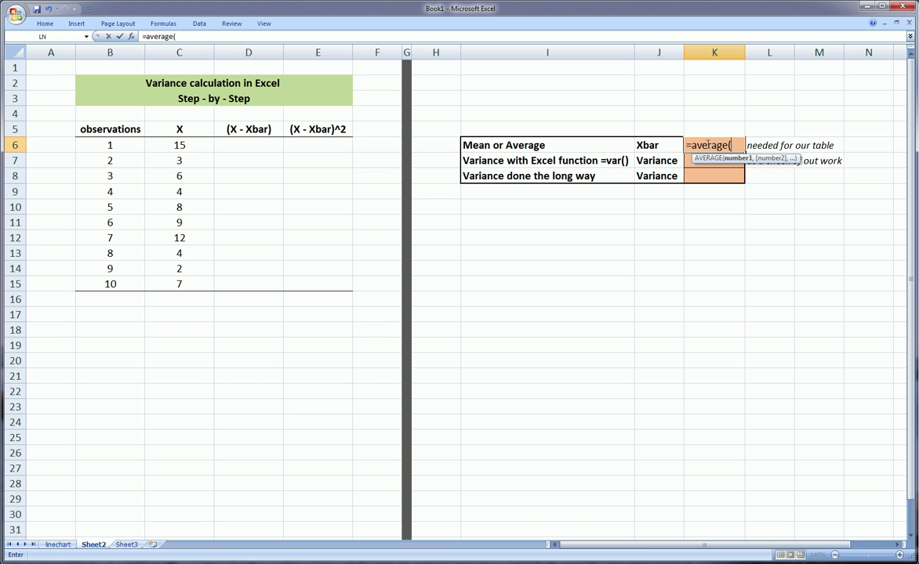
left_click_drag(177, 146, 190, 279)
type(")")
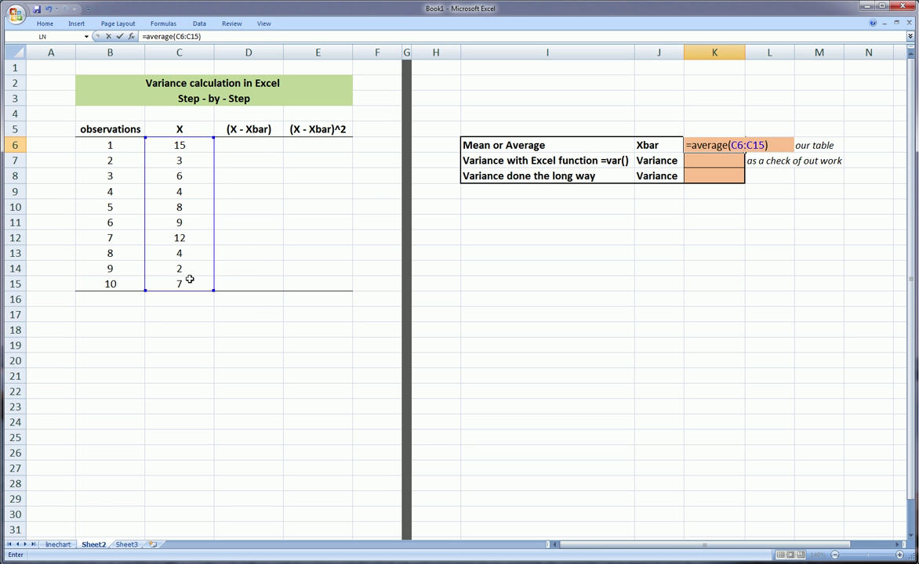
key("Return")
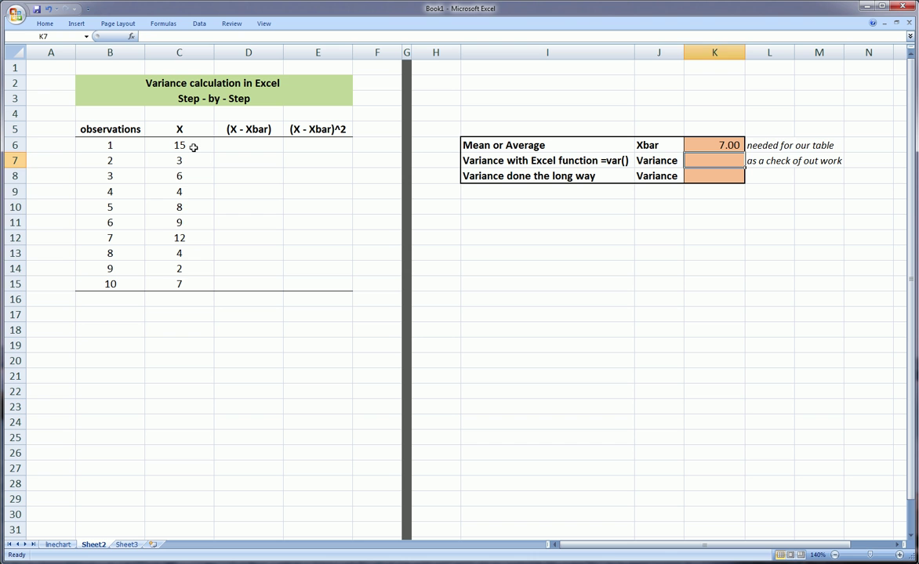
left_click_drag(192, 147, 179, 279)
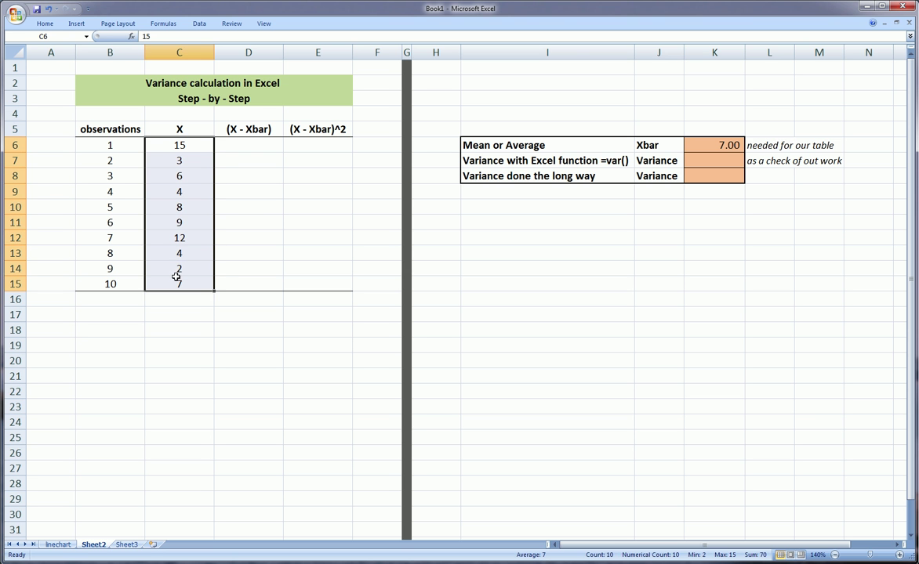
Enter =C6-$K$6 in D6 with the mean locked absolute, giving a deviation of 8
left_click(686, 141)
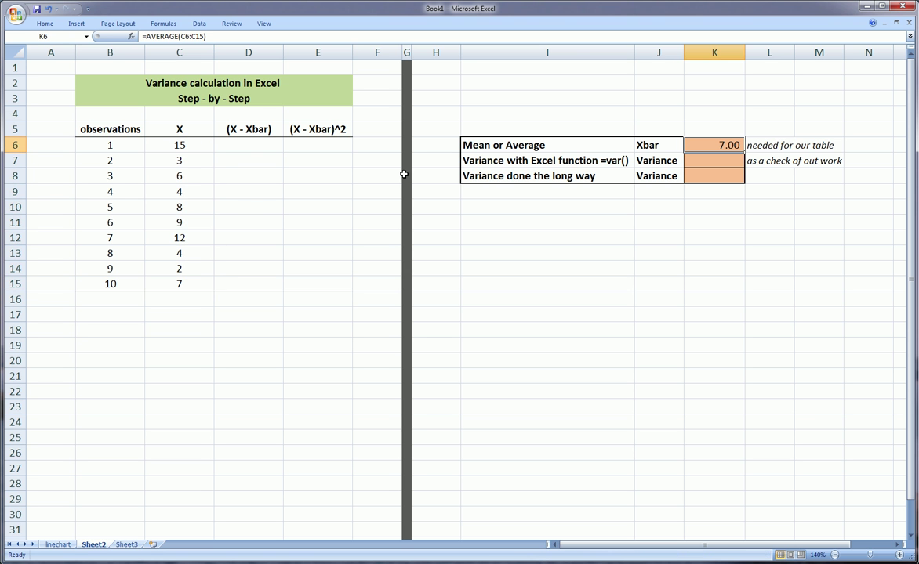
left_click(246, 144)
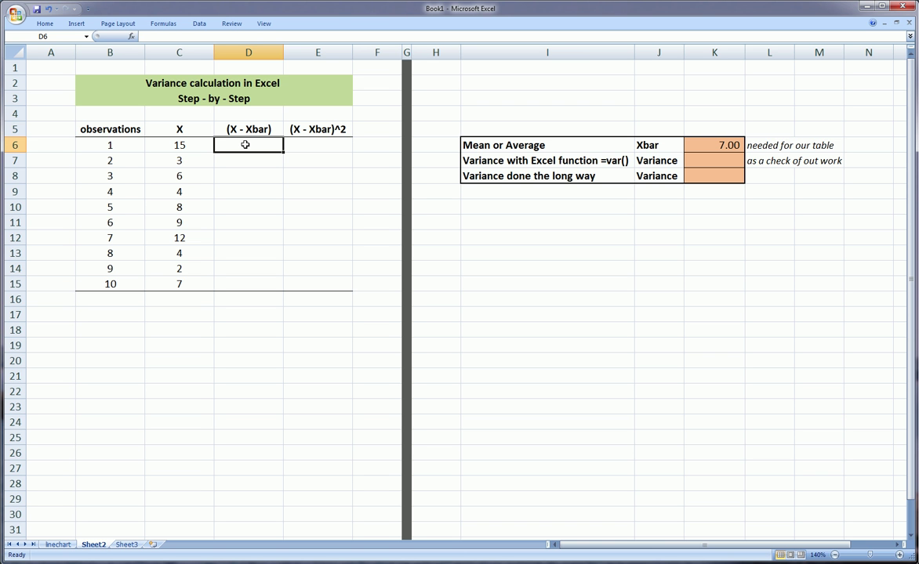
type("=")
left_click(196, 144)
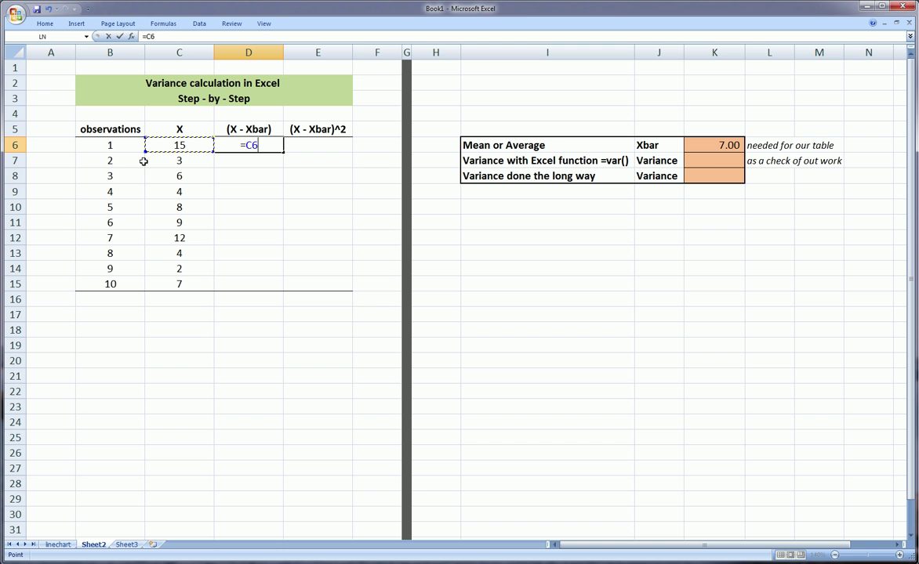
type("-")
left_click(714, 146)
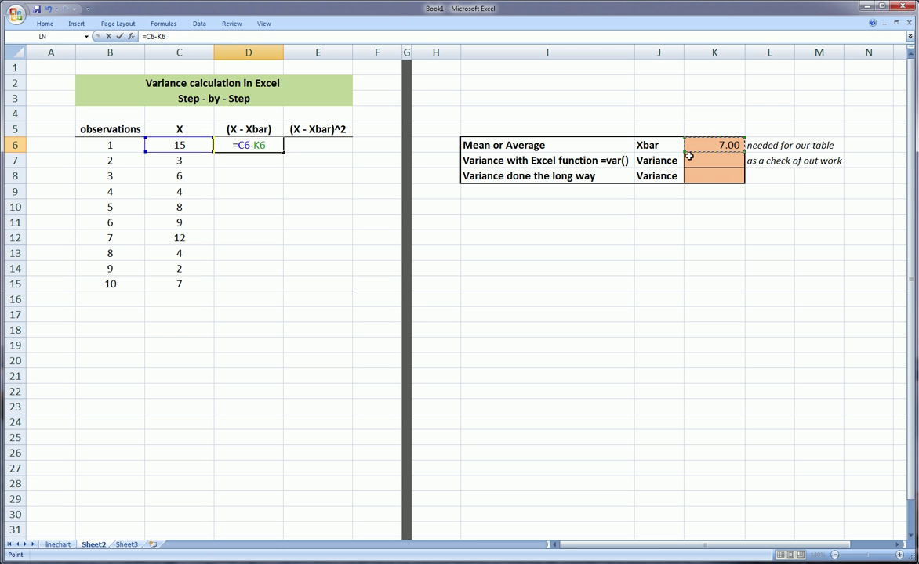
key("F4")
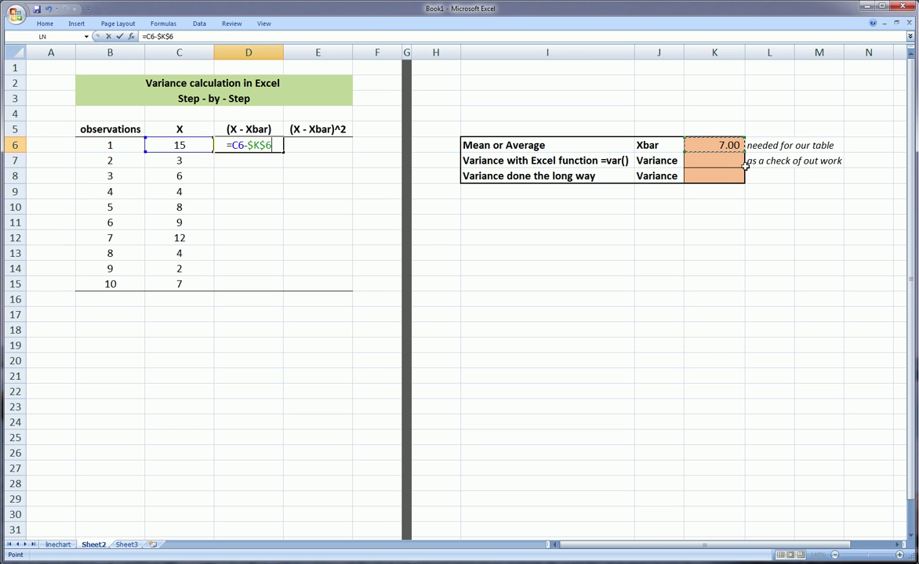
key("Return")
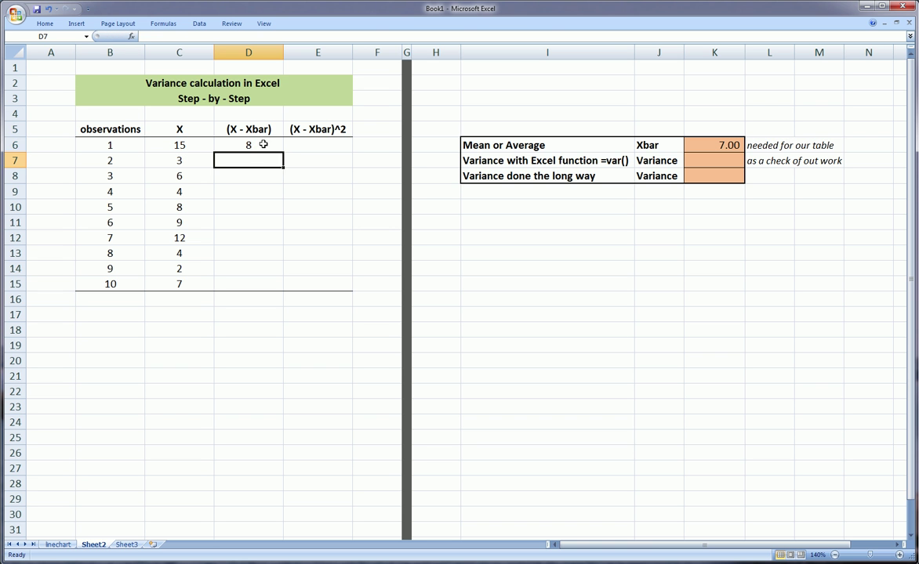
left_click(248, 146)
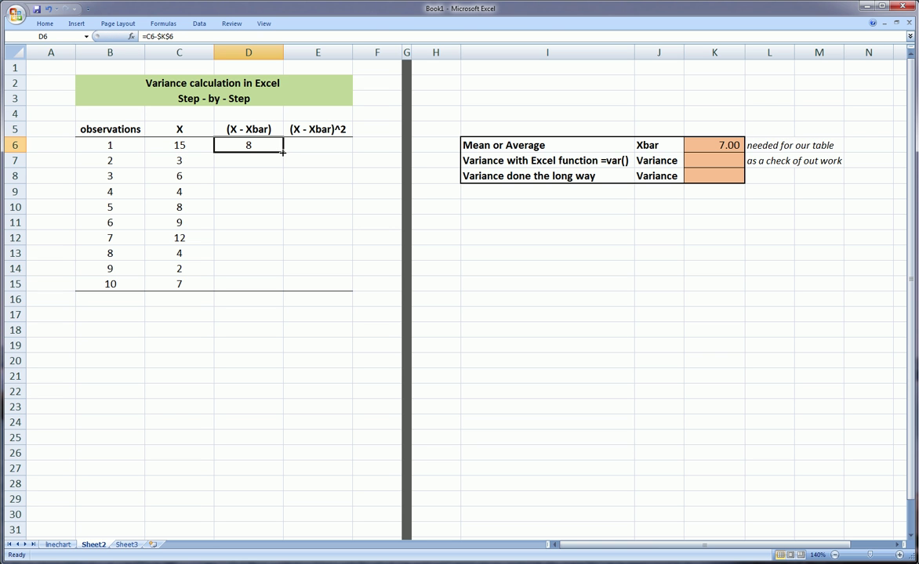
Copy the deviation formula into D7 and inspect the cells it references
mouse_move(283, 153)
left_mouse_down()
mouse_move(284, 164)
mouse_move(274, 163)
left_mouse_up()
left_click(271, 162)
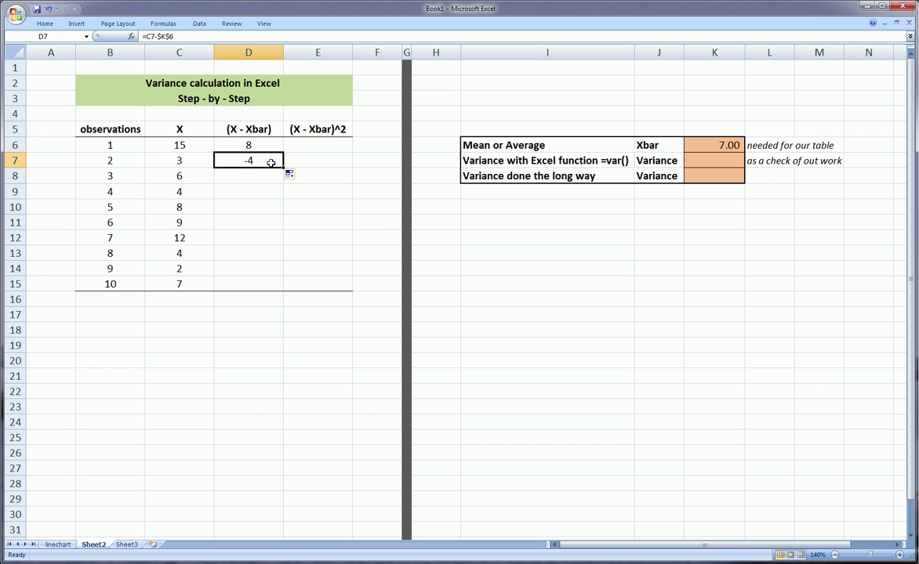
left_click(188, 37)
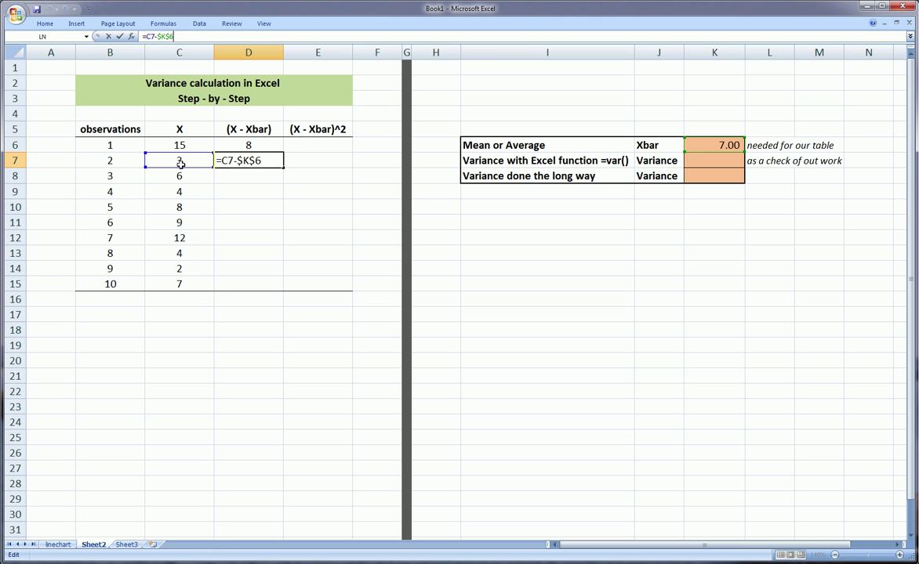
key("Return")
Fill the deviation formula down to D15, giving -4, -1, -3, 1, 2, 5, -3, -5 and 0
left_click(278, 160)
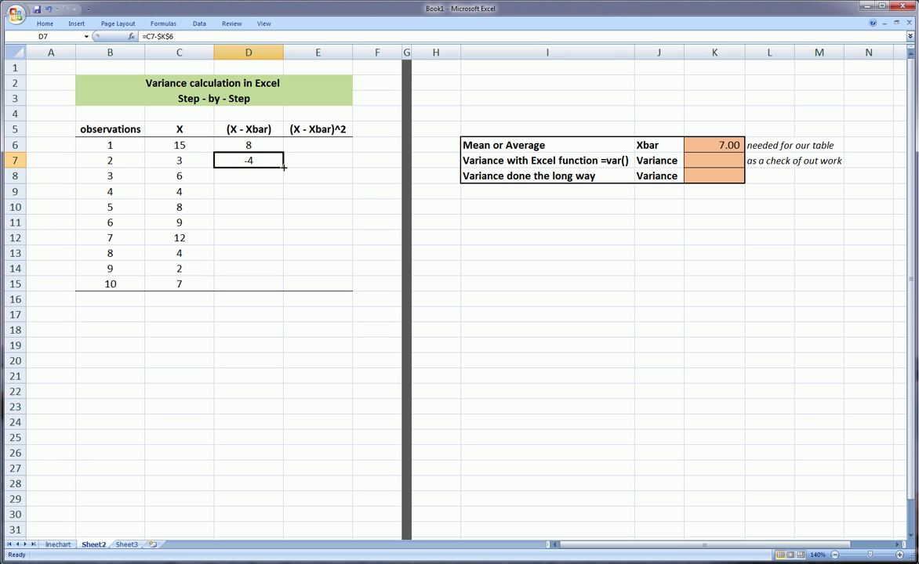
left_click_drag(283, 166, 284, 291)
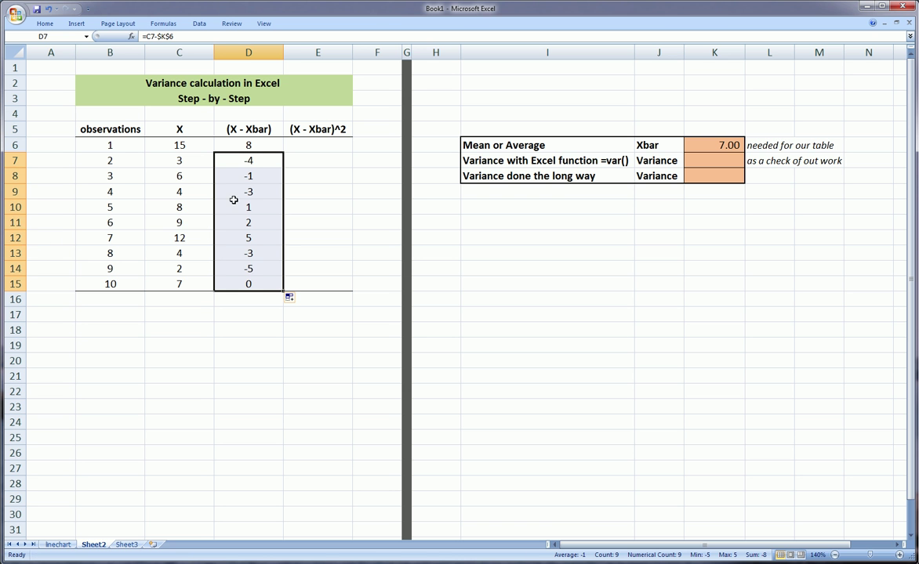
left_click(236, 149)
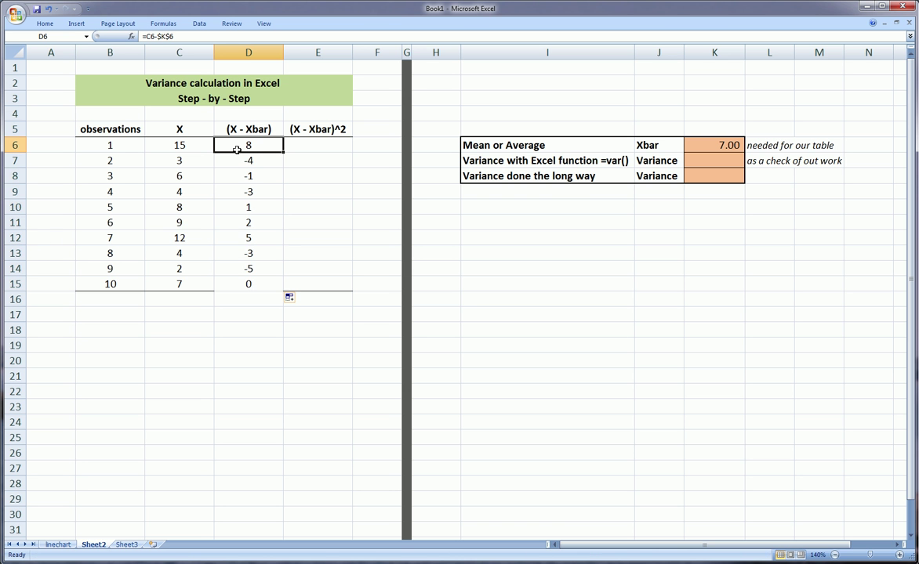
left_click(290, 298)
left_click(319, 312)
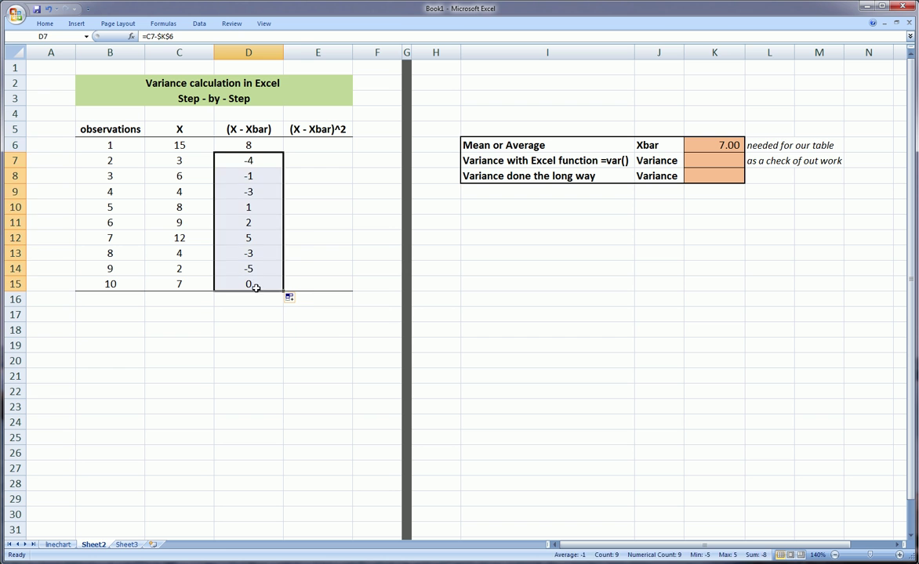
left_click(228, 170)
left_click(298, 143)
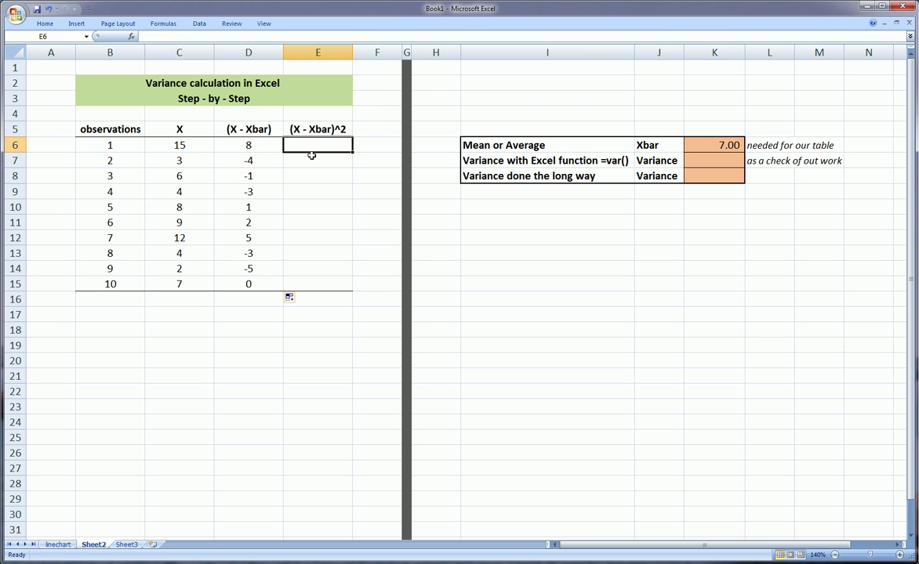
Enter =D6^2 in E6 to square the first deviation
left_click(264, 146)
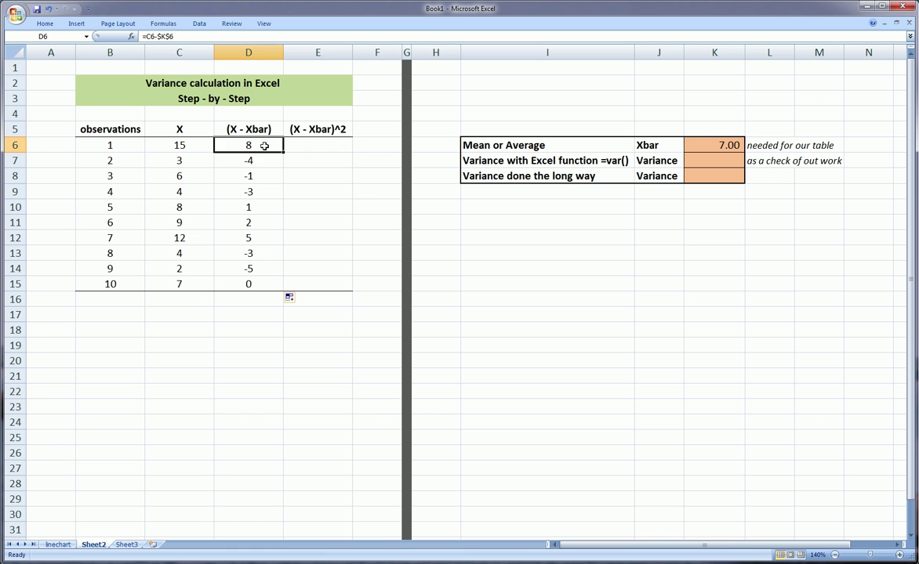
left_click(314, 145)
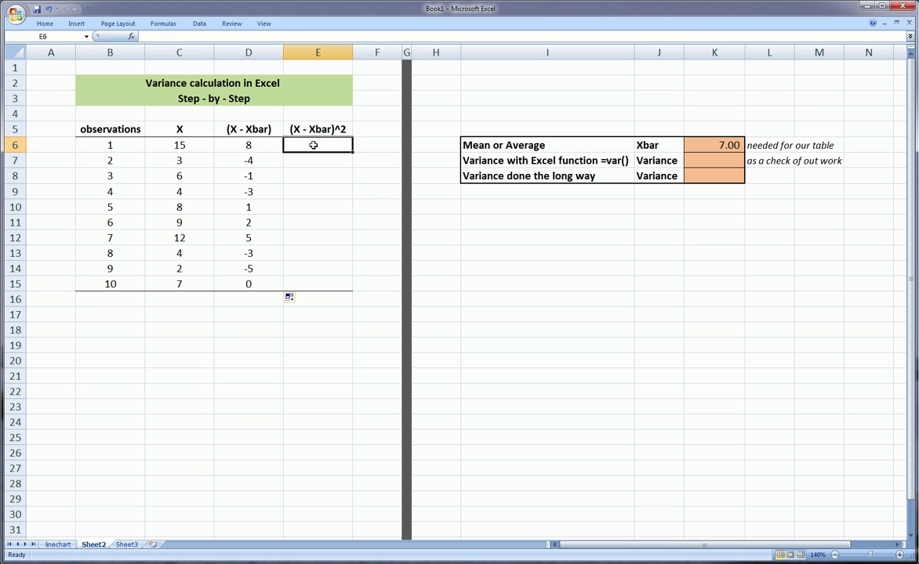
left_click(247, 146)
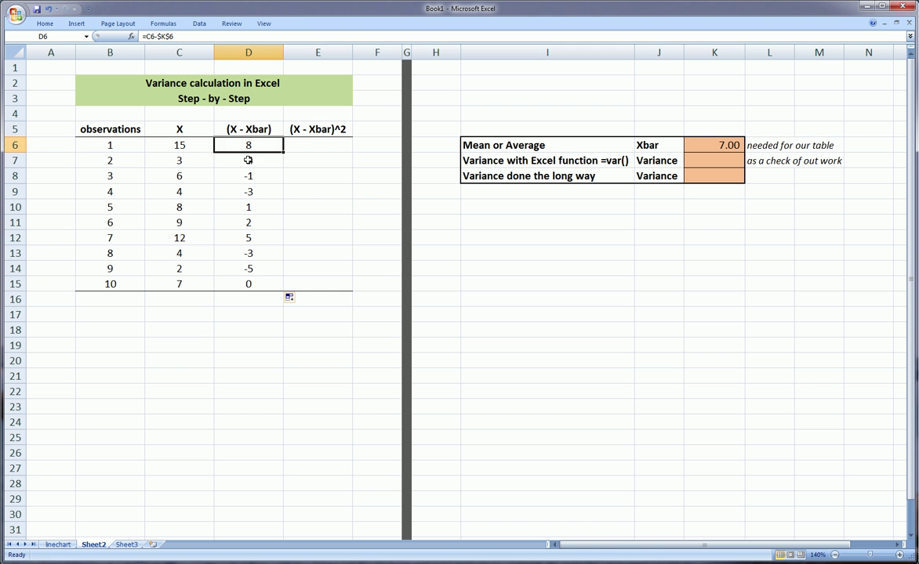
left_click(247, 160)
left_click(307, 142)
type("=")
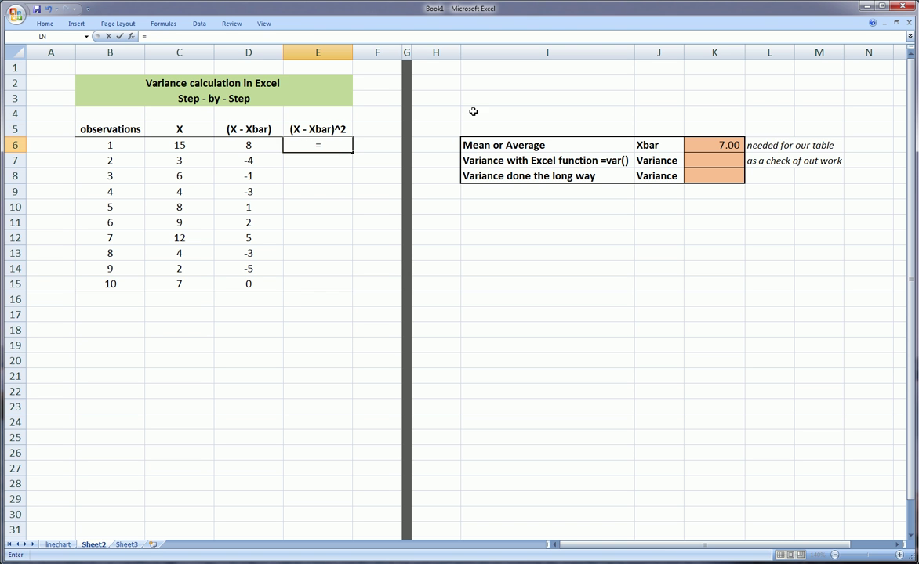
left_click(250, 147)
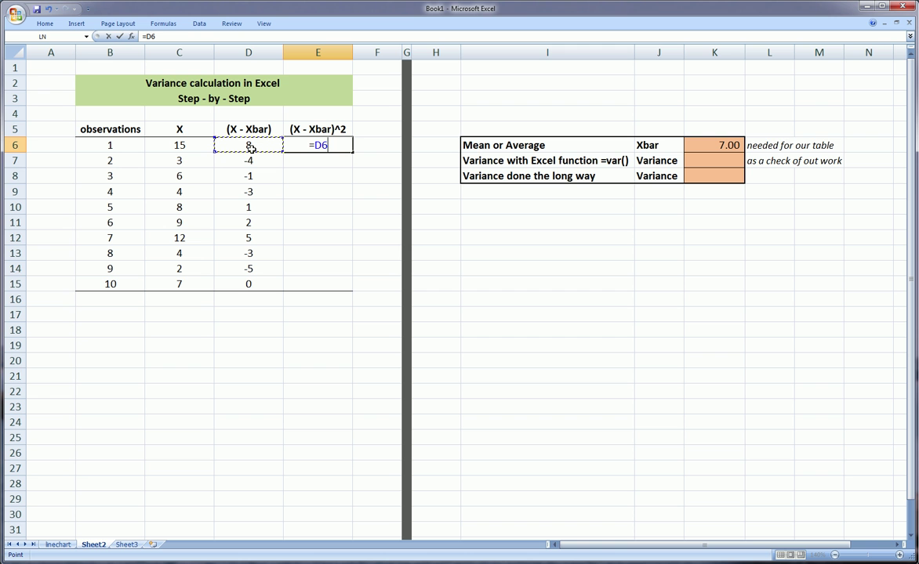
type("^")
type("2")
key("Return")
Fill =D6^2 down to E15 without formatting (64 down to 0) and begin =sum( in C16
left_click(316, 146)
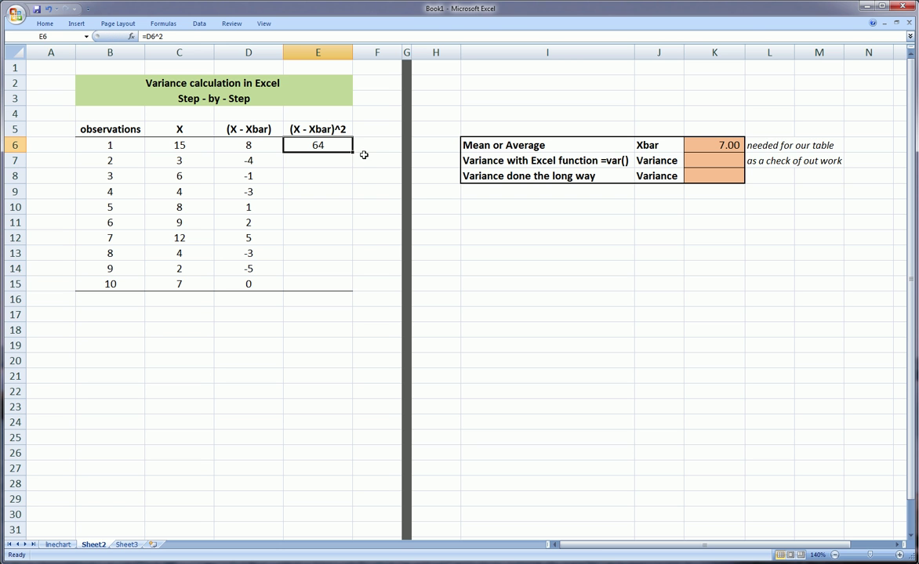
left_click_drag(352, 152, 353, 185)
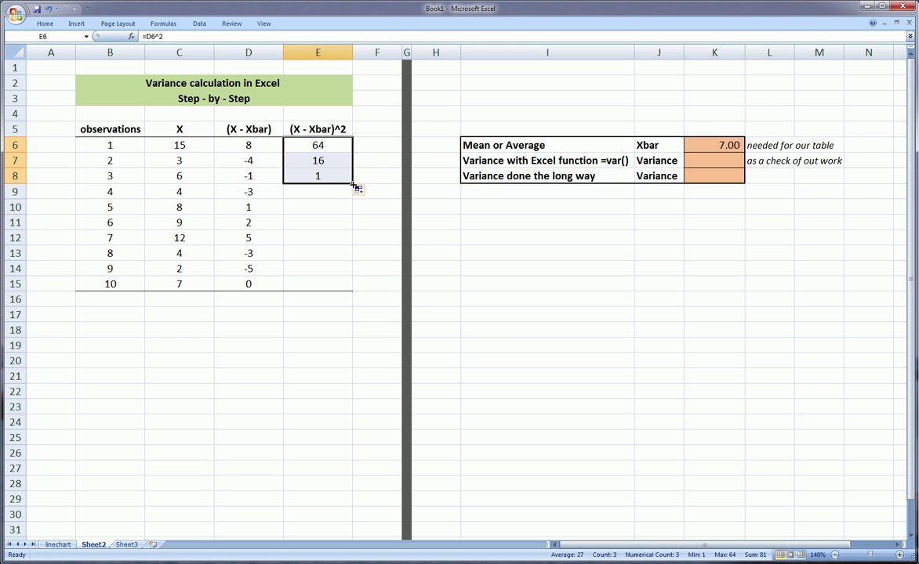
left_click_drag(353, 185, 349, 287)
left_click(359, 298)
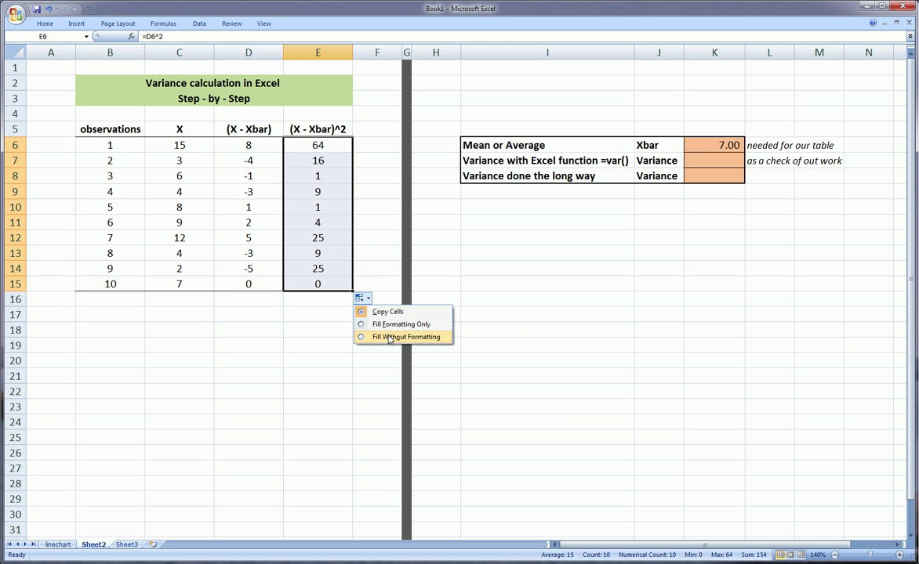
left_click(388, 338)
left_click(345, 329)
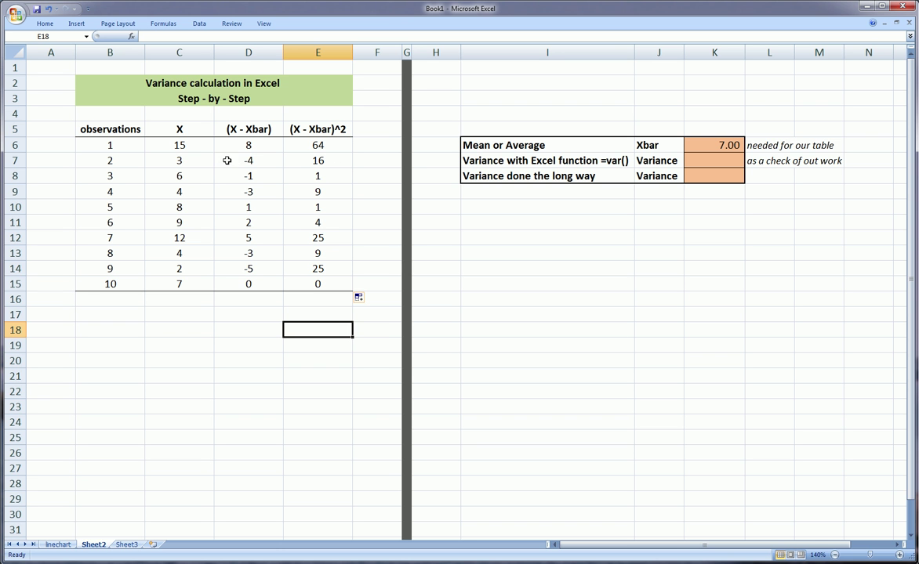
left_click(160, 297)
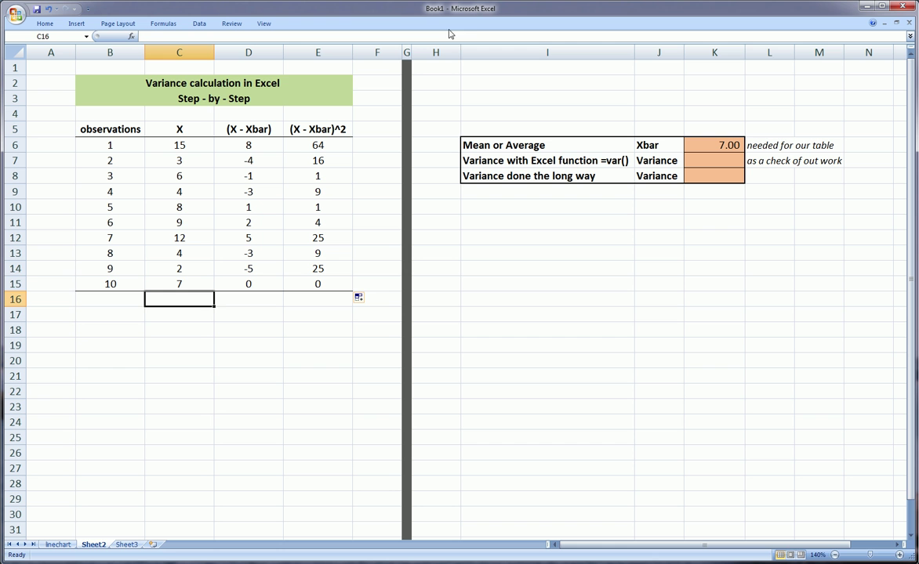
type("=sum(")
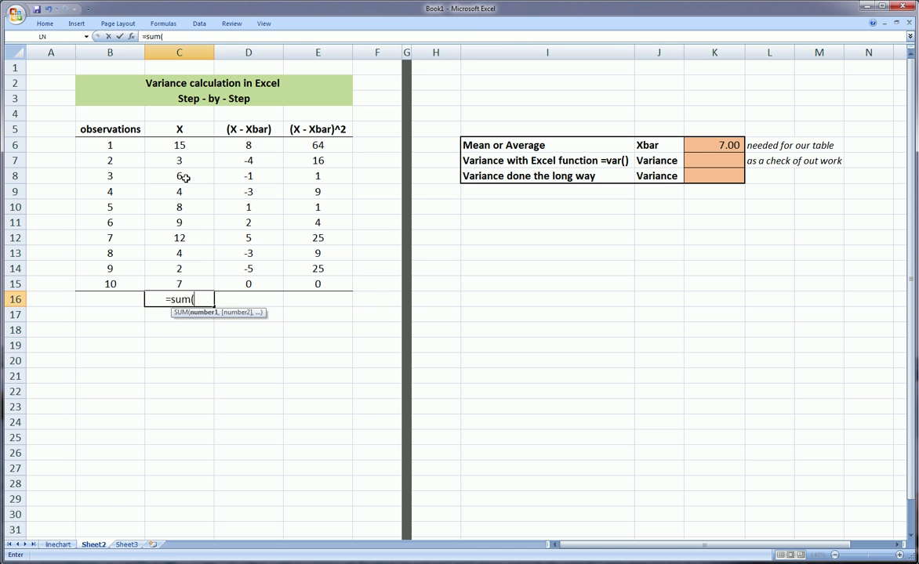
Complete =SUM(C6:C15) in C16, totalling the X values to 70
left_click_drag(183, 145, 186, 277)
type(")")
key("Return")
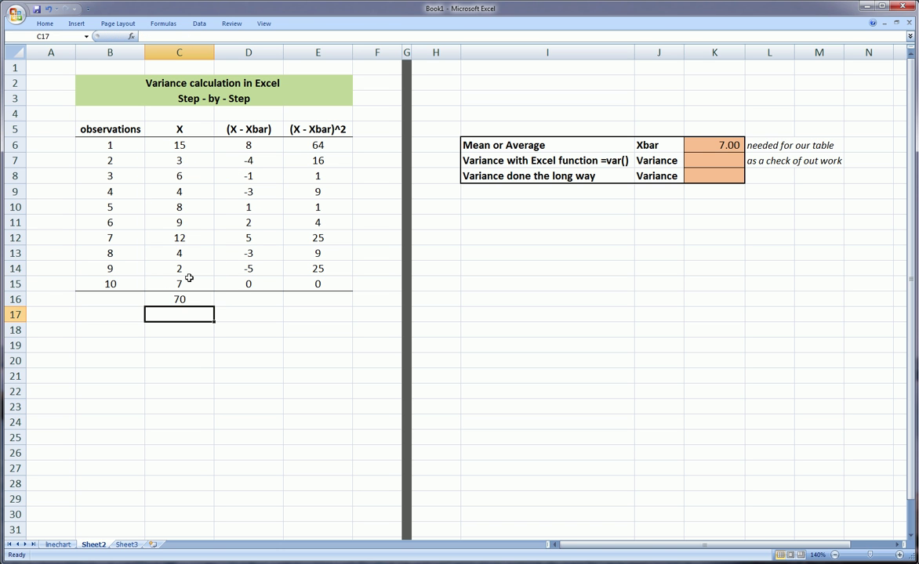
left_click(181, 299)
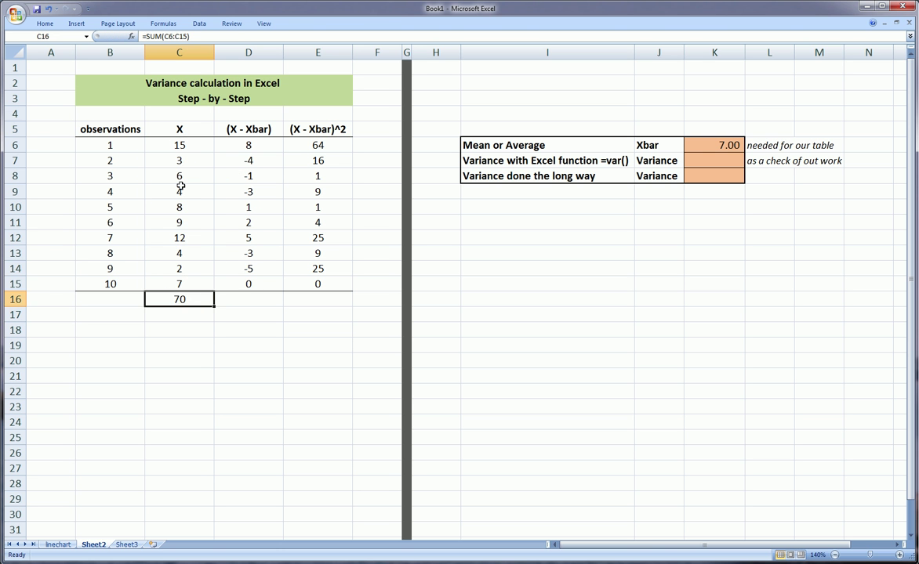
left_click_drag(175, 148, 180, 286)
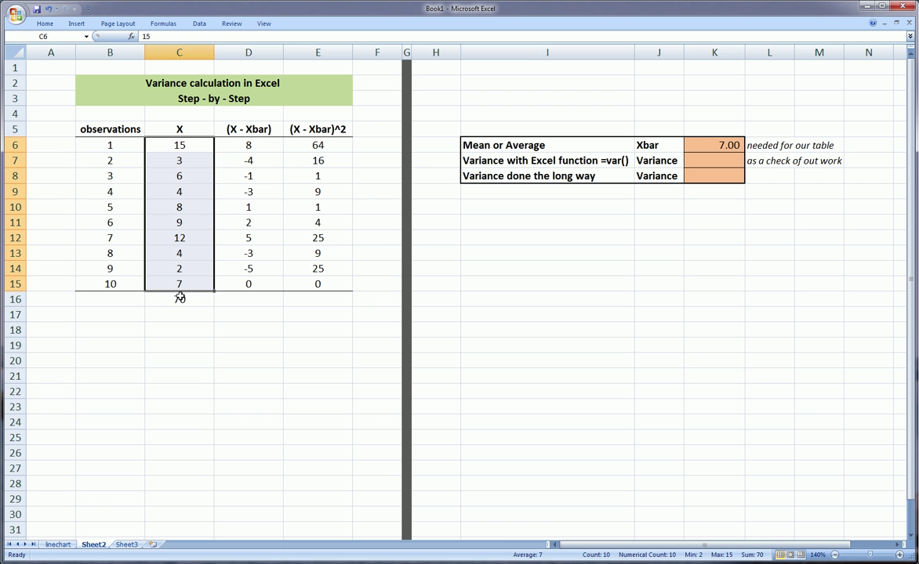
left_click(198, 300)
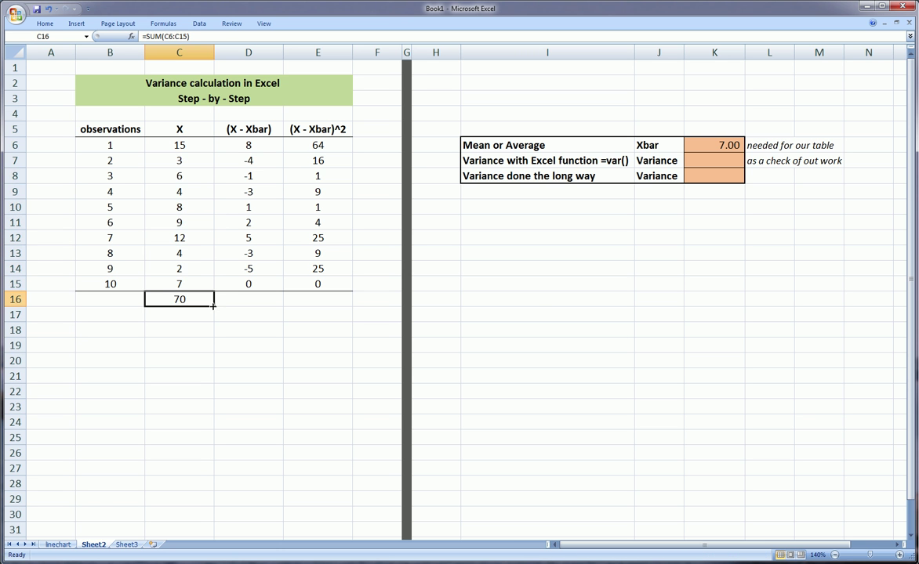
Copy the total across to D16 and E16 (0 and 154) and make the 154 bold
left_click_drag(214, 307, 320, 307)
left_click(300, 360)
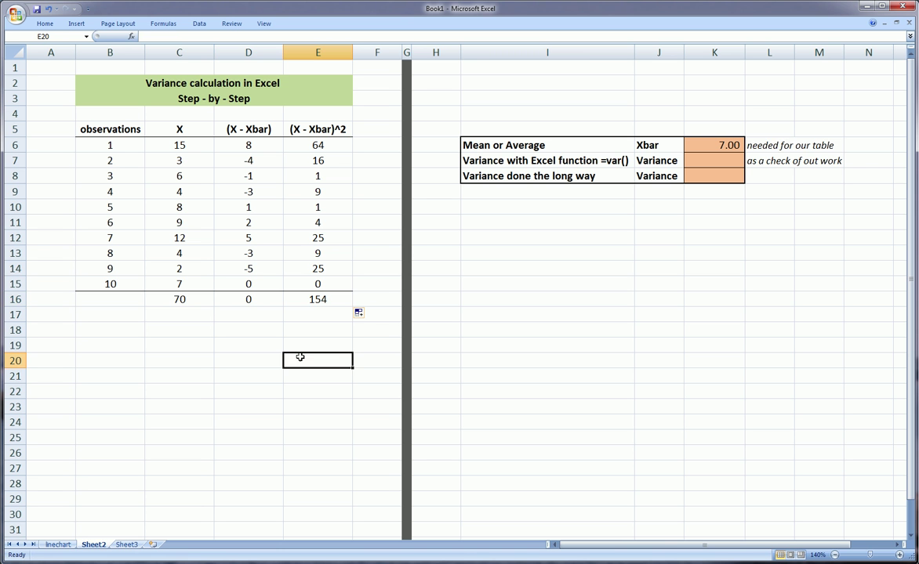
left_click(302, 304)
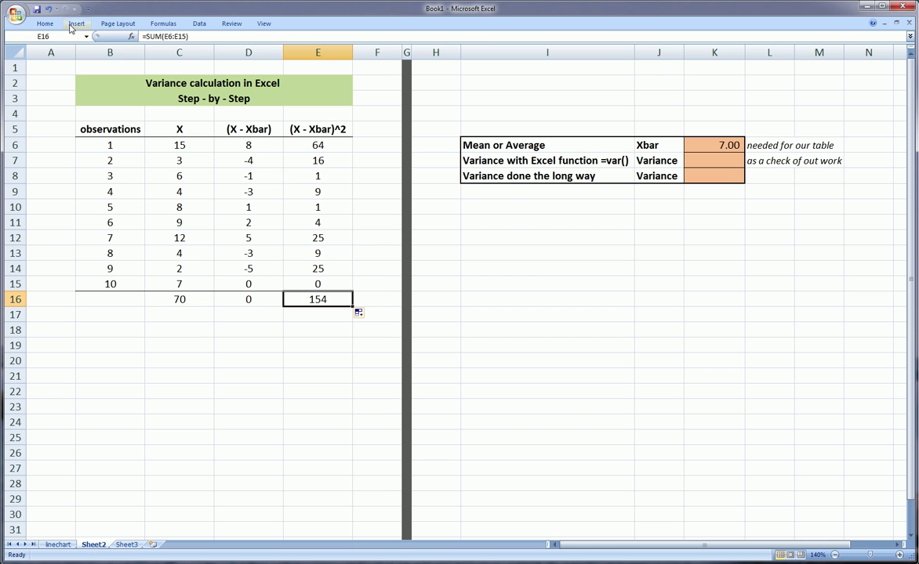
left_click(45, 24)
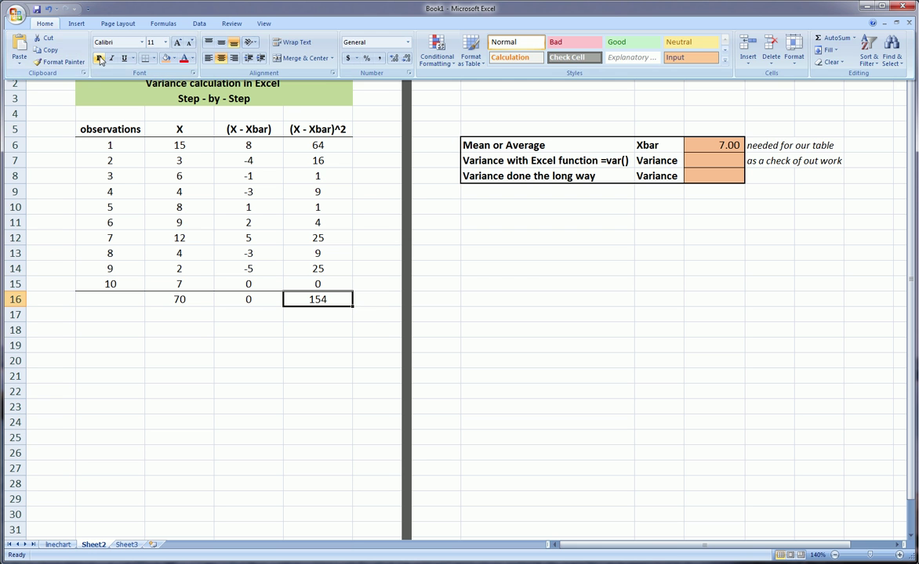
left_click(99, 59)
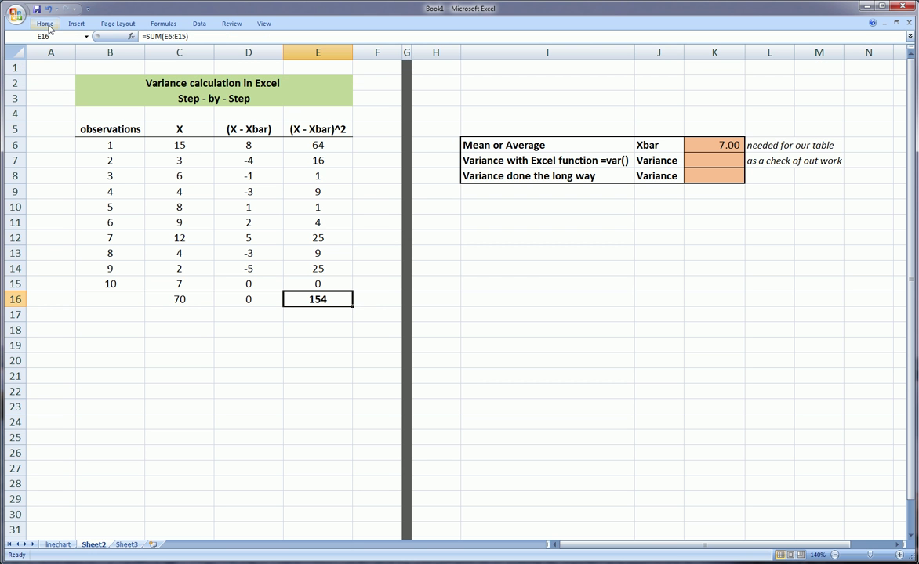
Review the X, (X - Xbar) and (X - Xbar)^2 column headings
left_click(326, 318)
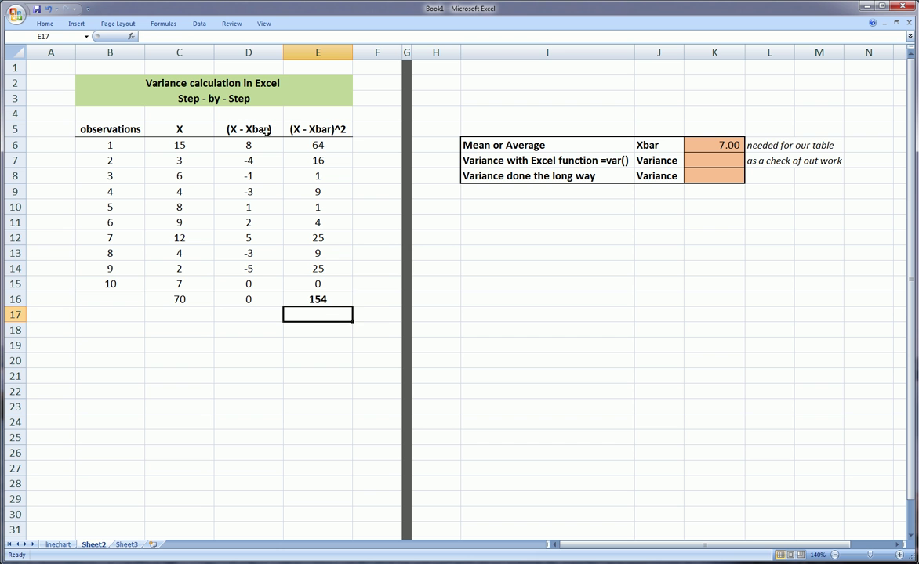
left_click(310, 132)
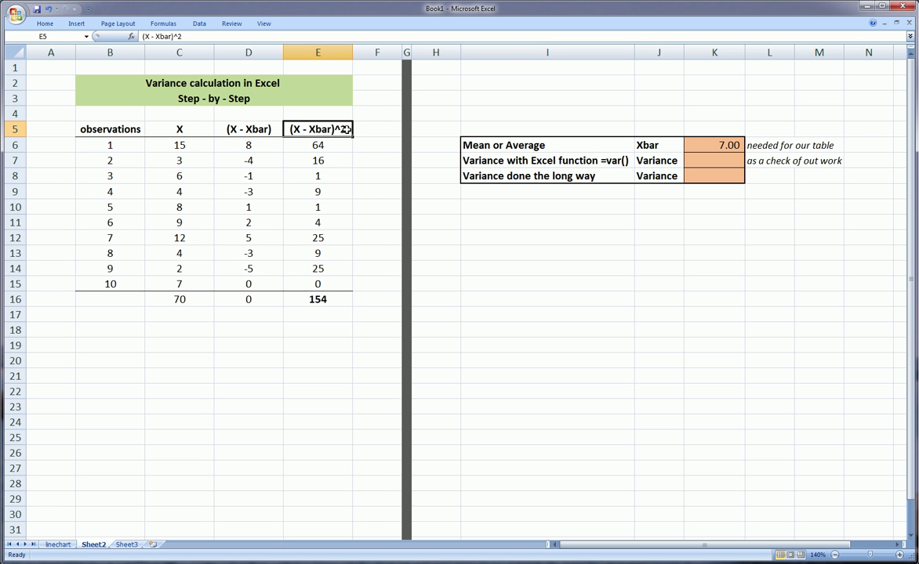
left_click(244, 131)
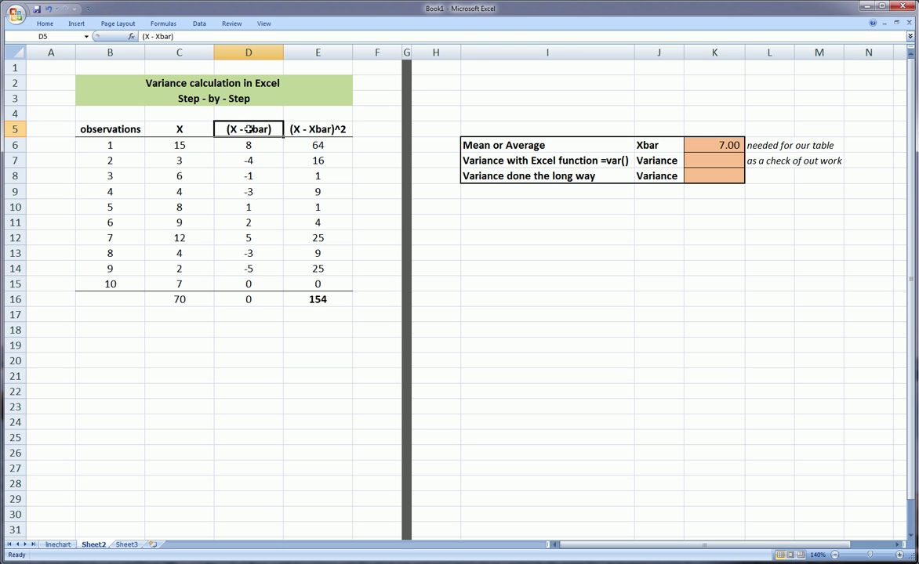
left_click(178, 123)
left_click(226, 122)
left_click(292, 131)
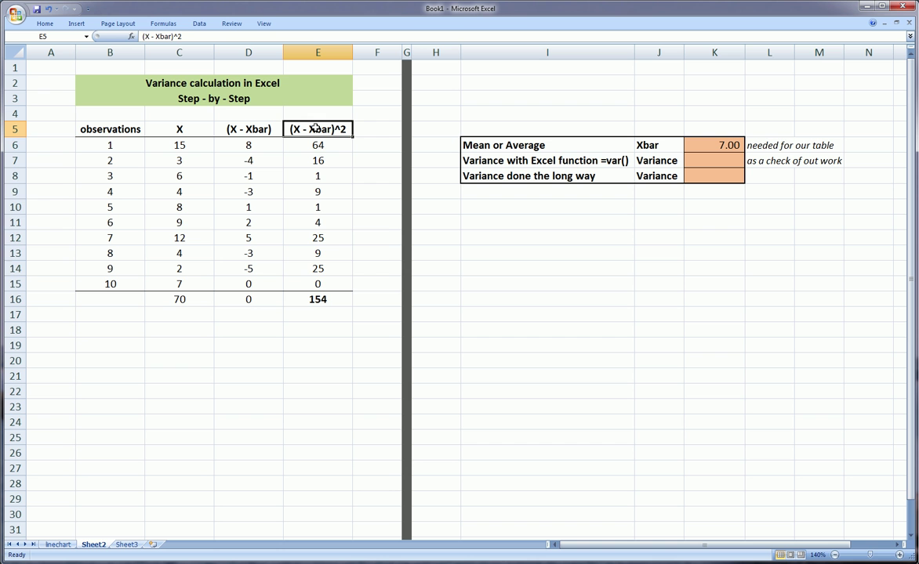
Confirm E6:E15 sums to 154, matching the =SUM(E6:E15) formula in E16
left_click_drag(316, 147, 315, 284)
left_click(317, 299)
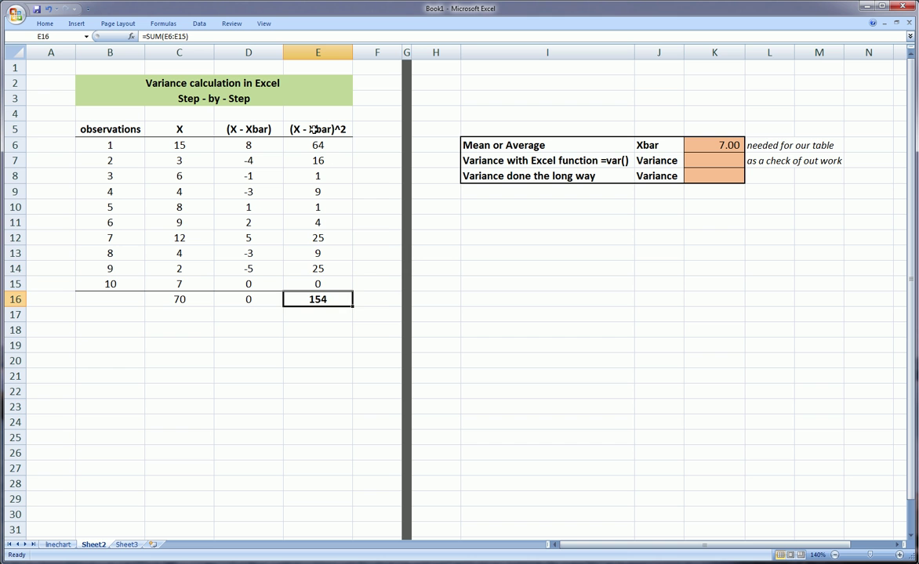
left_click_drag(316, 143, 320, 294)
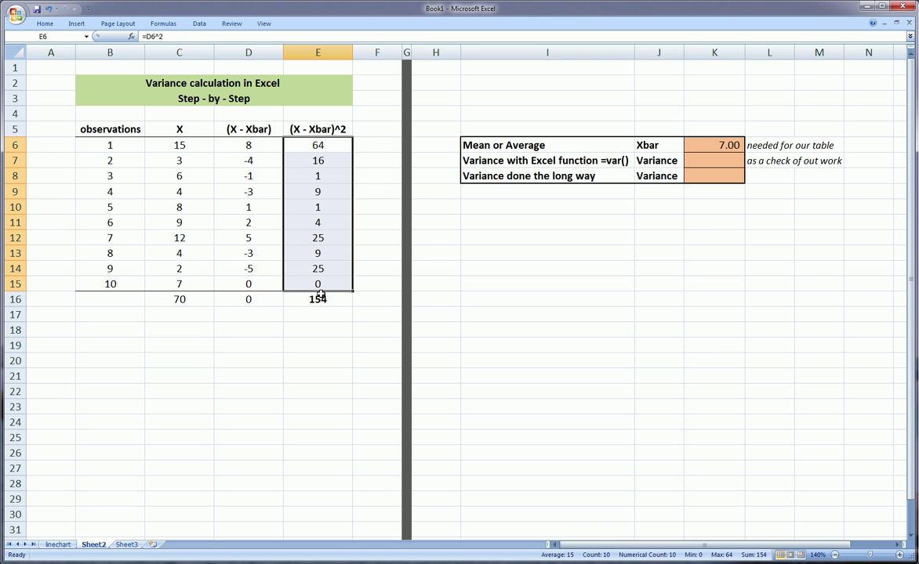
left_click(320, 296)
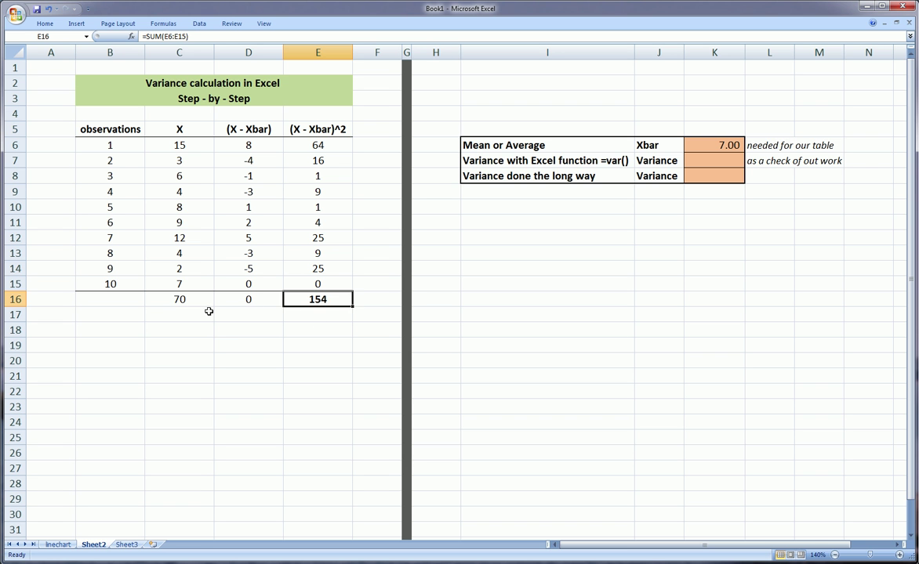
left_click(189, 346)
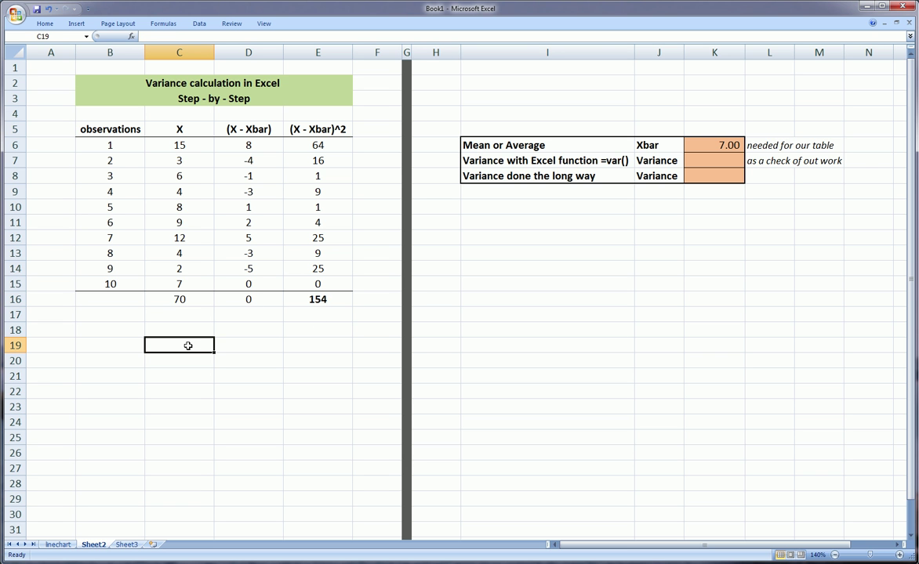
Enter a bold 'n = 10' note in C19 and confirm B6:B15 counts ten observations
type("n = 10")
key("Return")
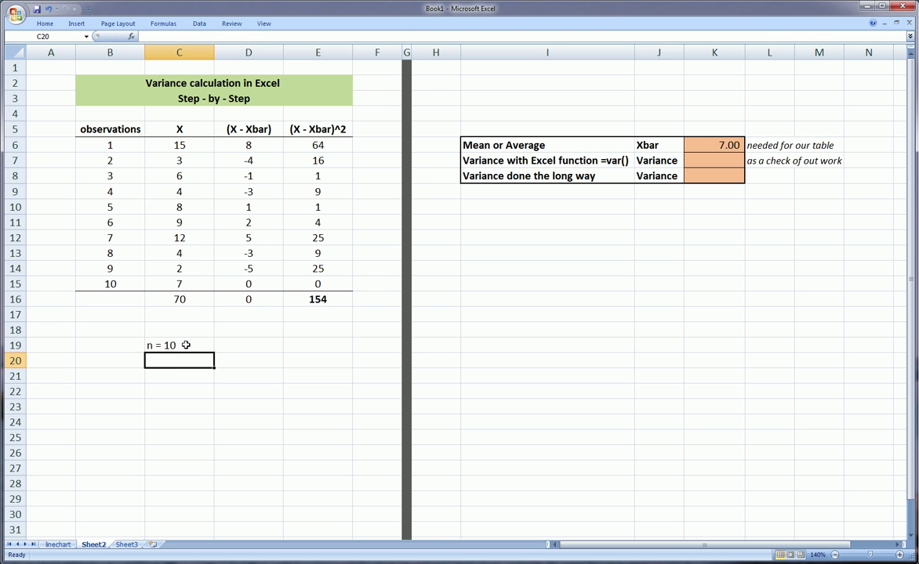
left_click(185, 345)
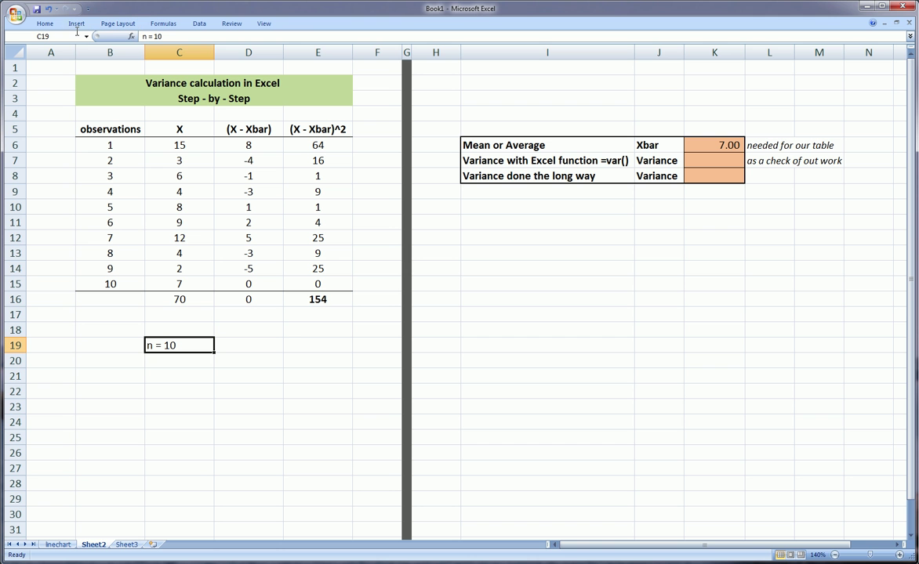
key("ctrl+b")
left_click(110, 147)
left_click_drag(113, 155, 108, 283)
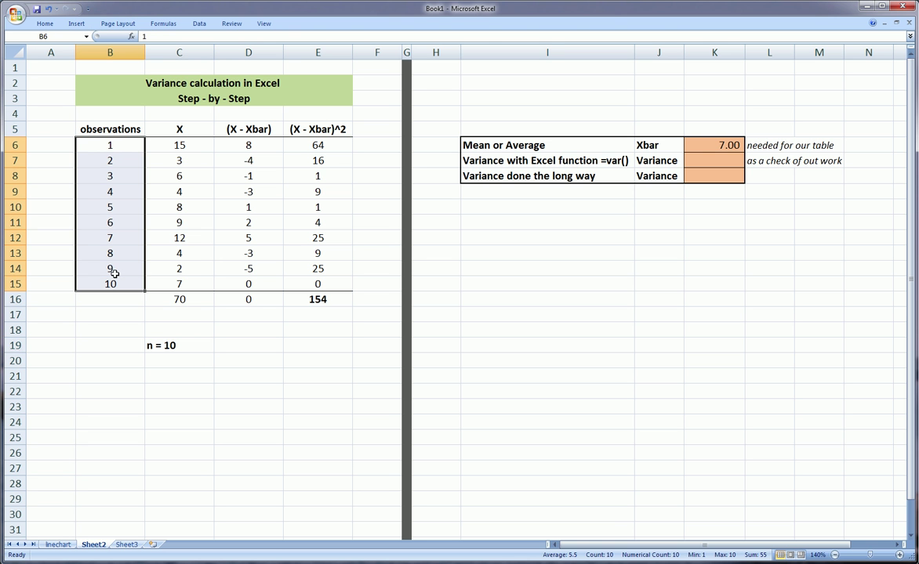
left_click(178, 350)
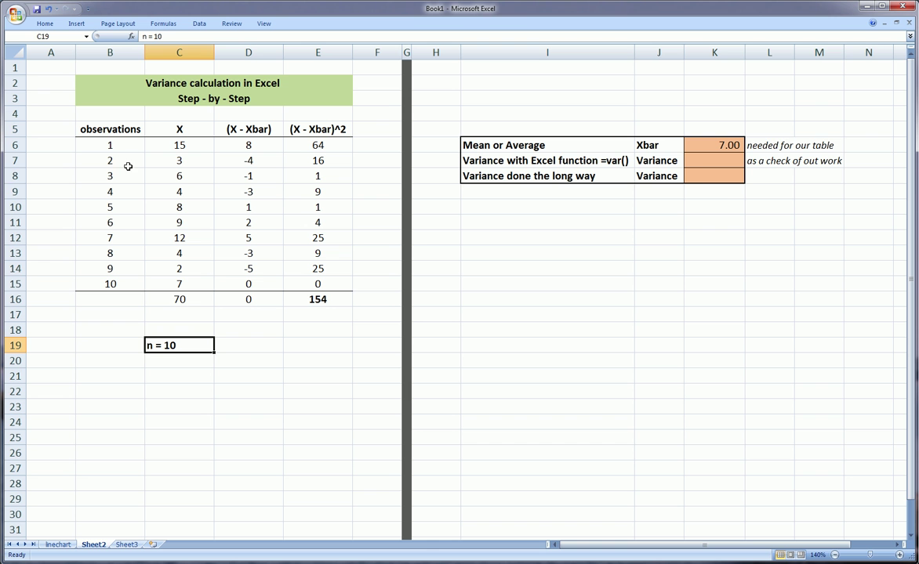
Enter =E16/9 in K8, giving a long-way variance of 17.11
left_click(703, 176)
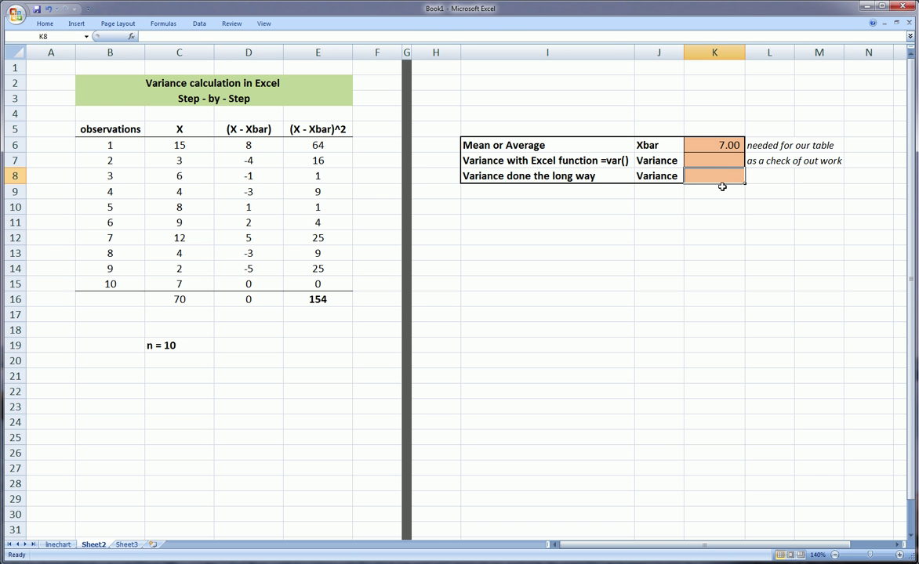
type("=")
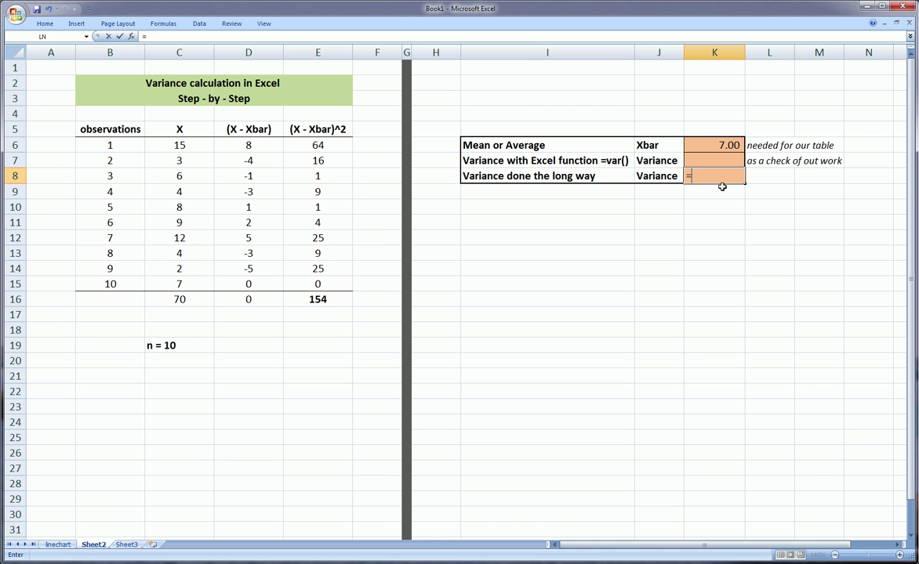
left_click(318, 299)
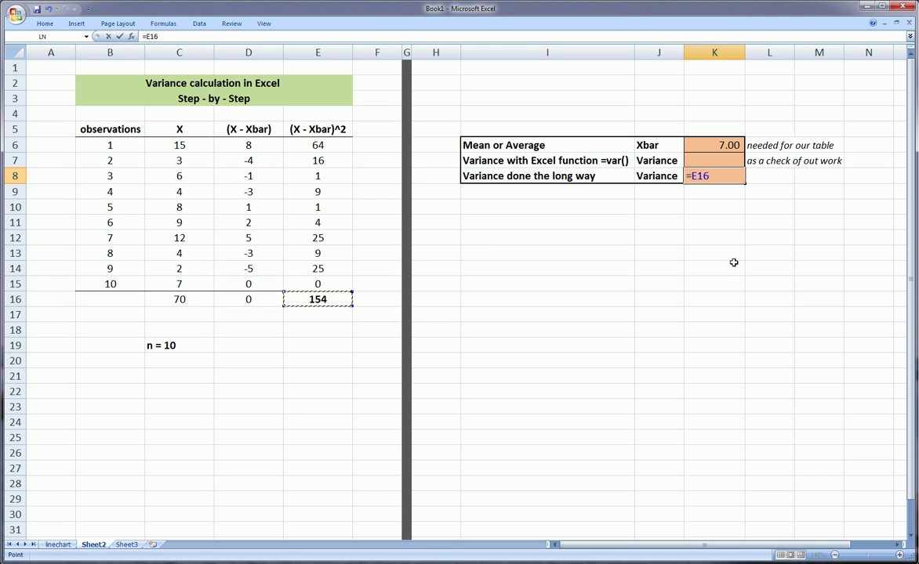
type("/")
type("9")
key("Return")
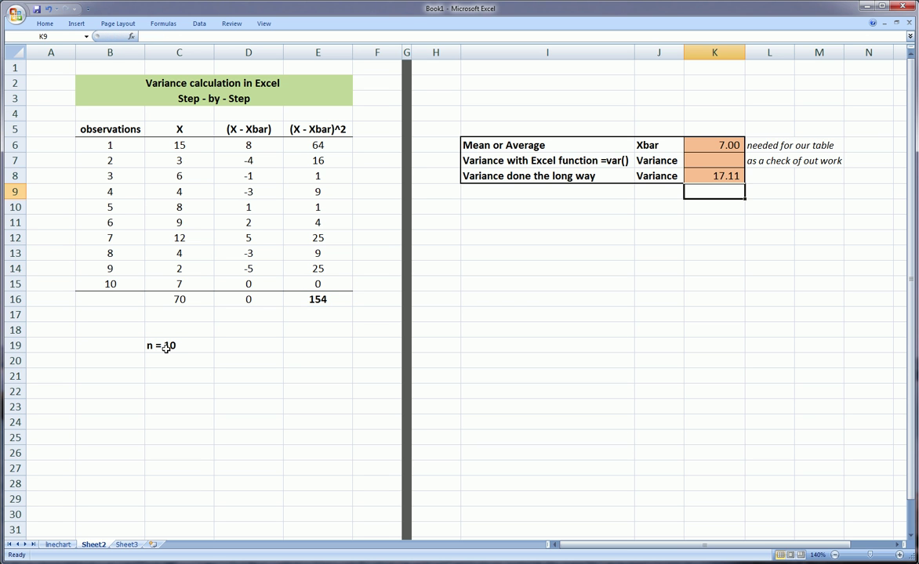
left_click(717, 266)
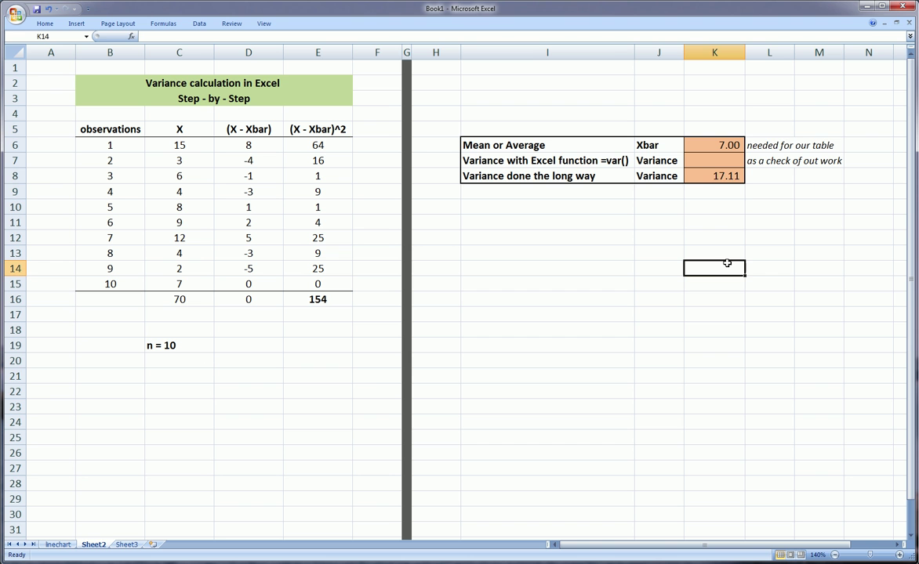
left_click(715, 159)
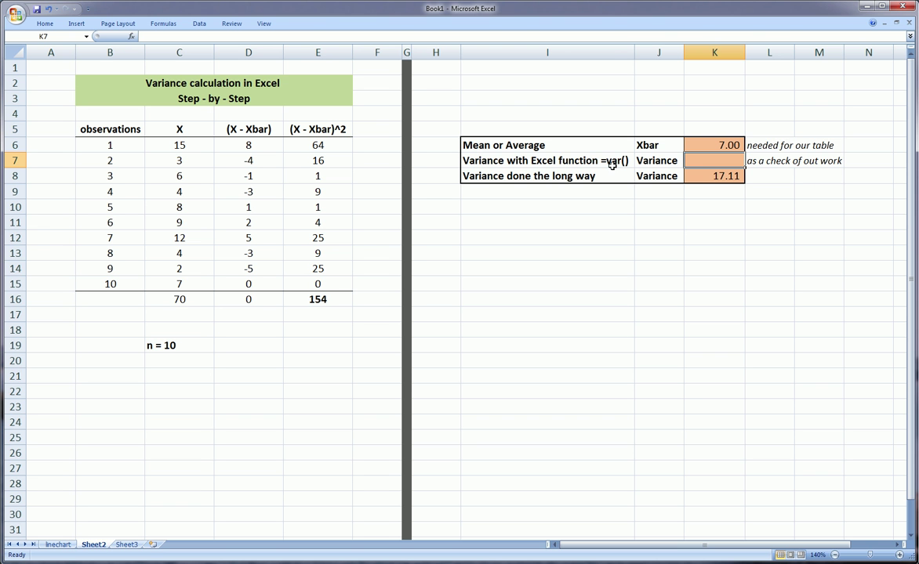
Enter =VAR(C6:C15) in K7 and compare its 17.11 with the long-way formula in K8
type("=")
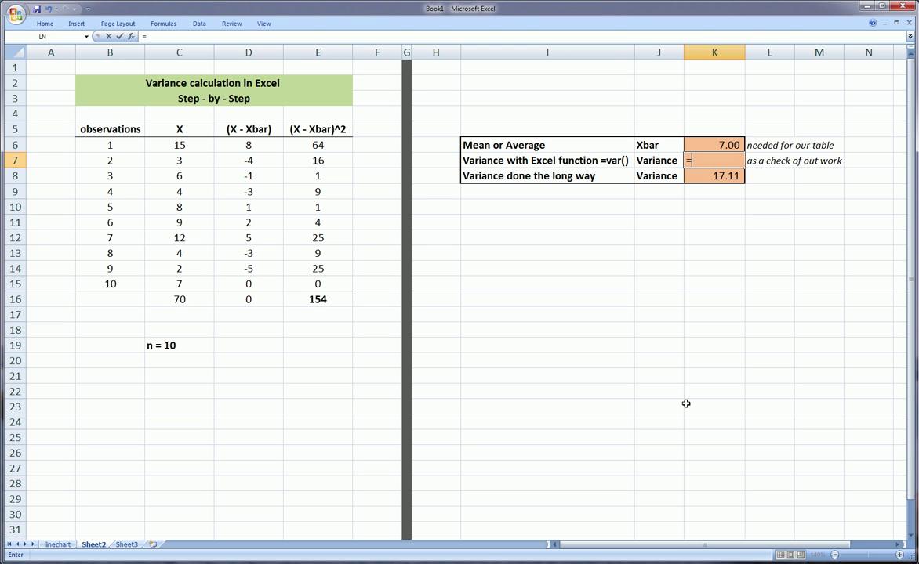
type("var(")
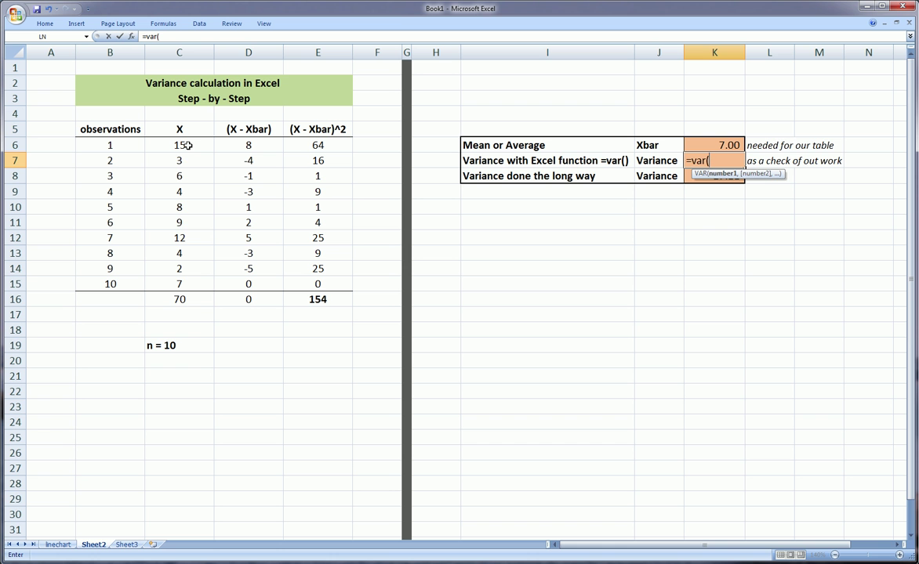
left_click_drag(188, 145, 195, 276)
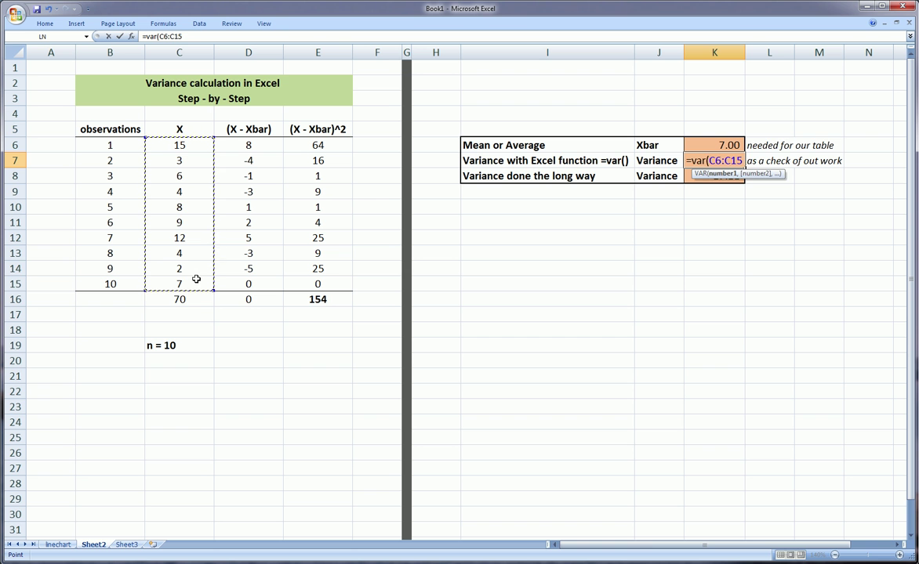
type(")")
key("Return")
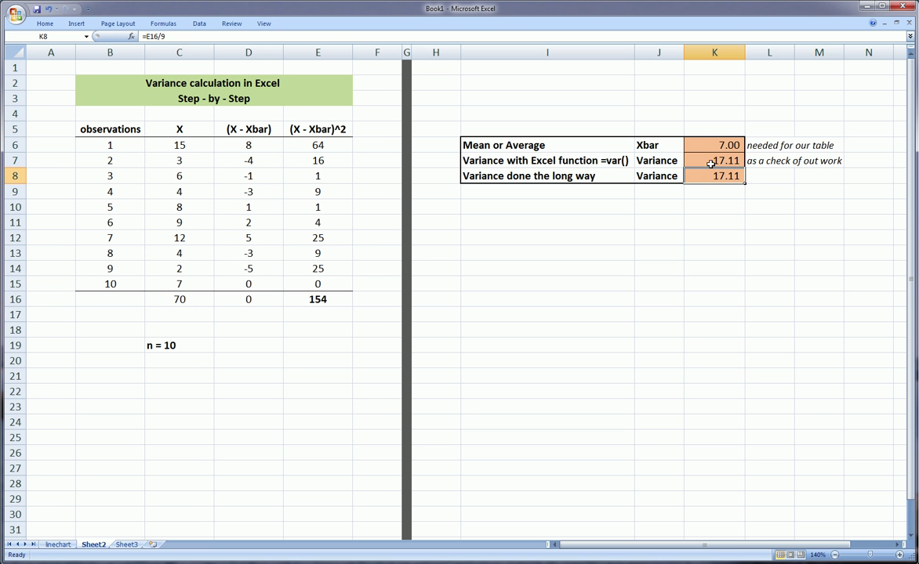
left_click_drag(697, 160, 715, 174)
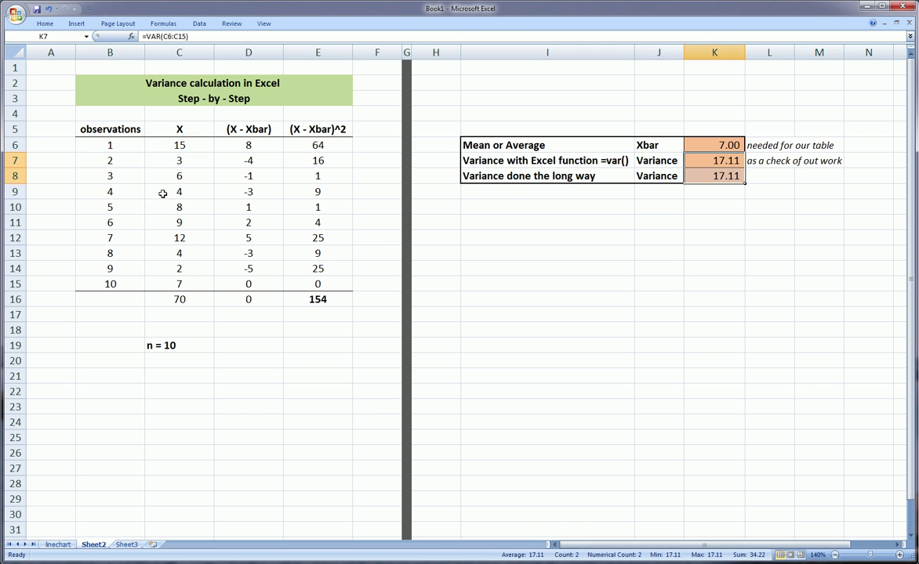
key("Down")
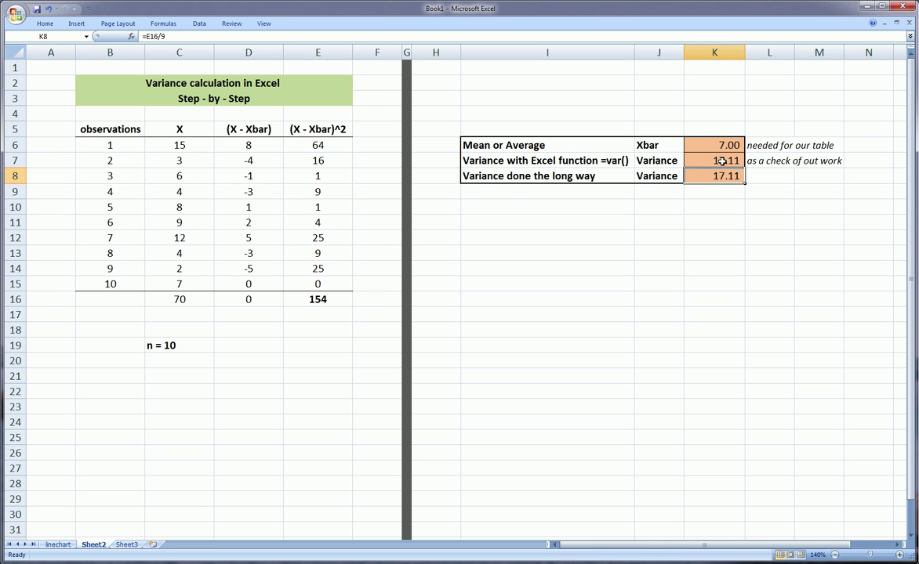
key("Up")
key("Down")
left_click(564, 157)
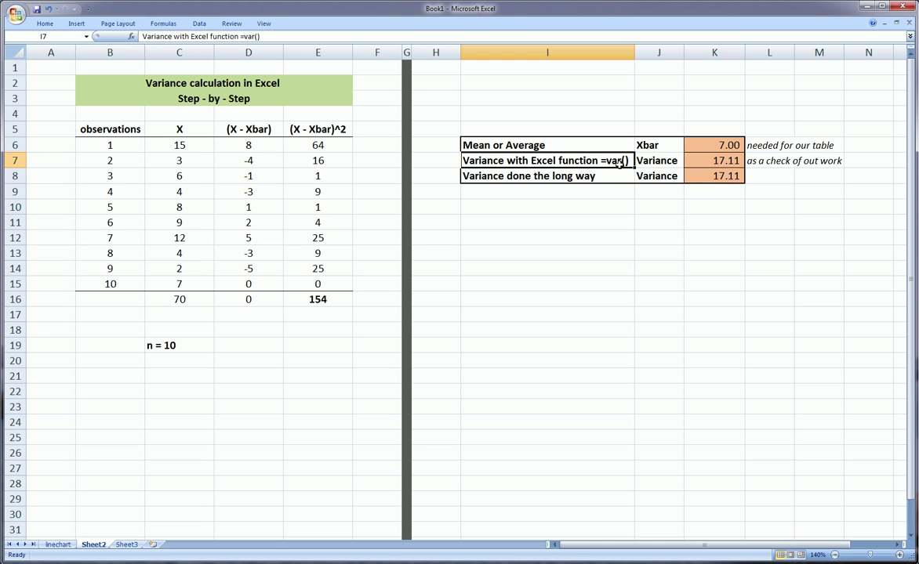